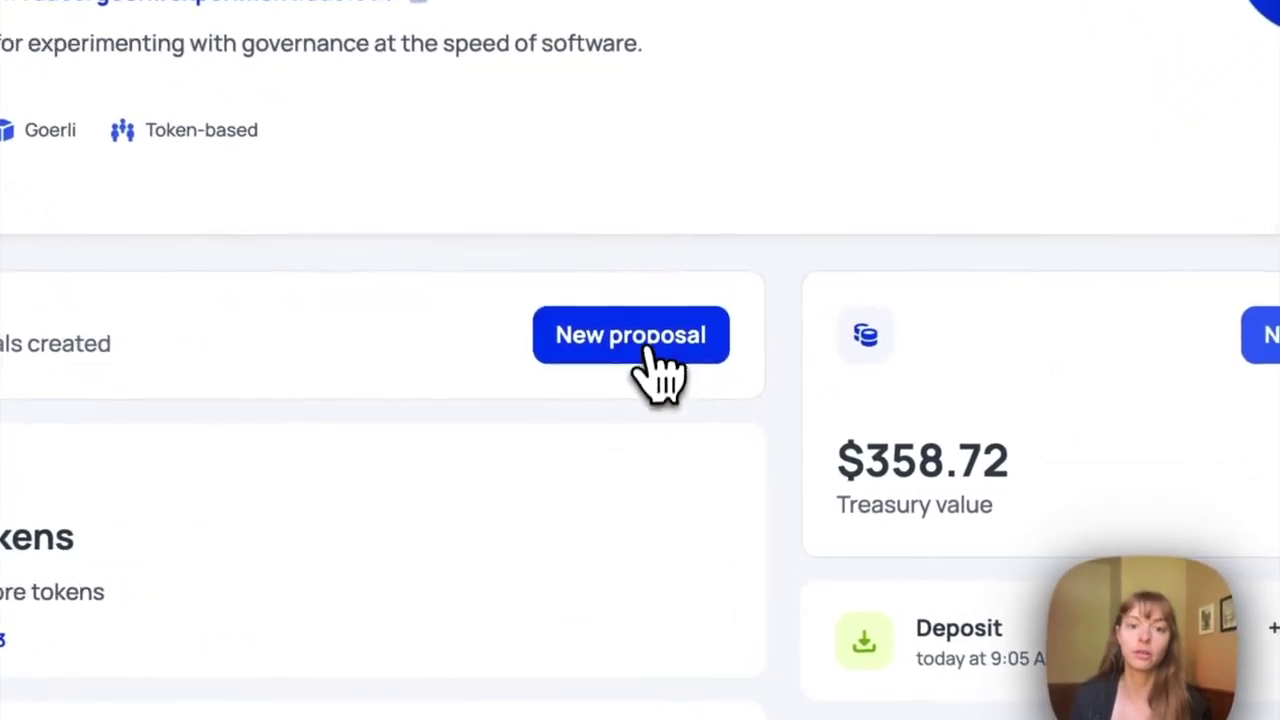
# Step: Create a new proposal with the title and summary 'token swap' and continue to vote settings
pyautogui.click(653, 447)
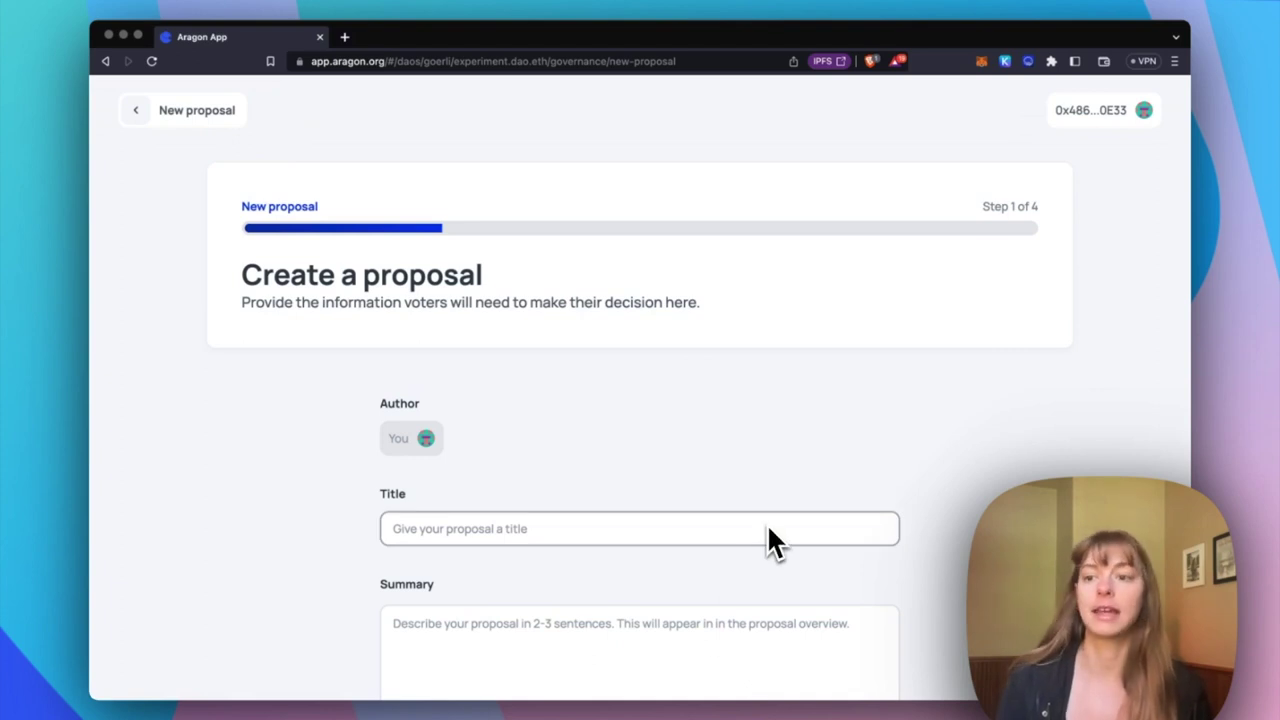
pyautogui.scroll(-3, 767, 523)
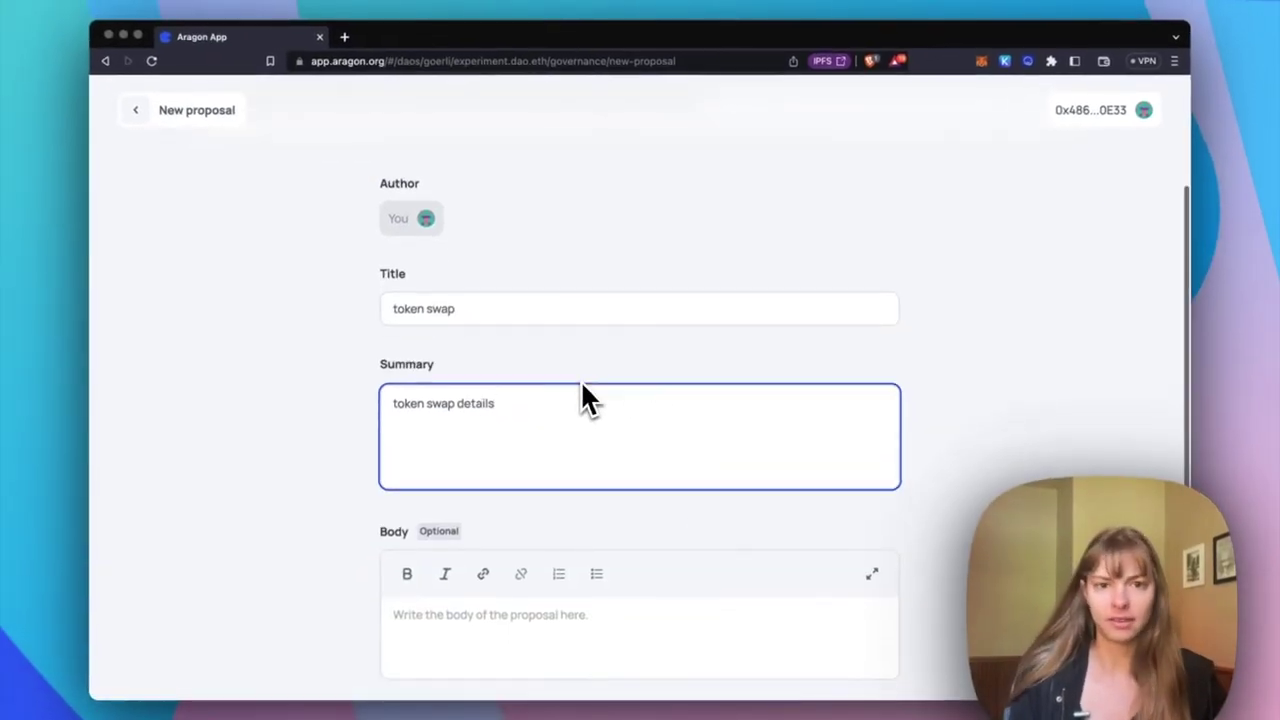
pyautogui.scroll(-3, 580, 380)
pyautogui.scroll(-3, 580, 380)
pyautogui.scroll(-1, 583, 398)
pyautogui.scroll(-2, 583, 398)
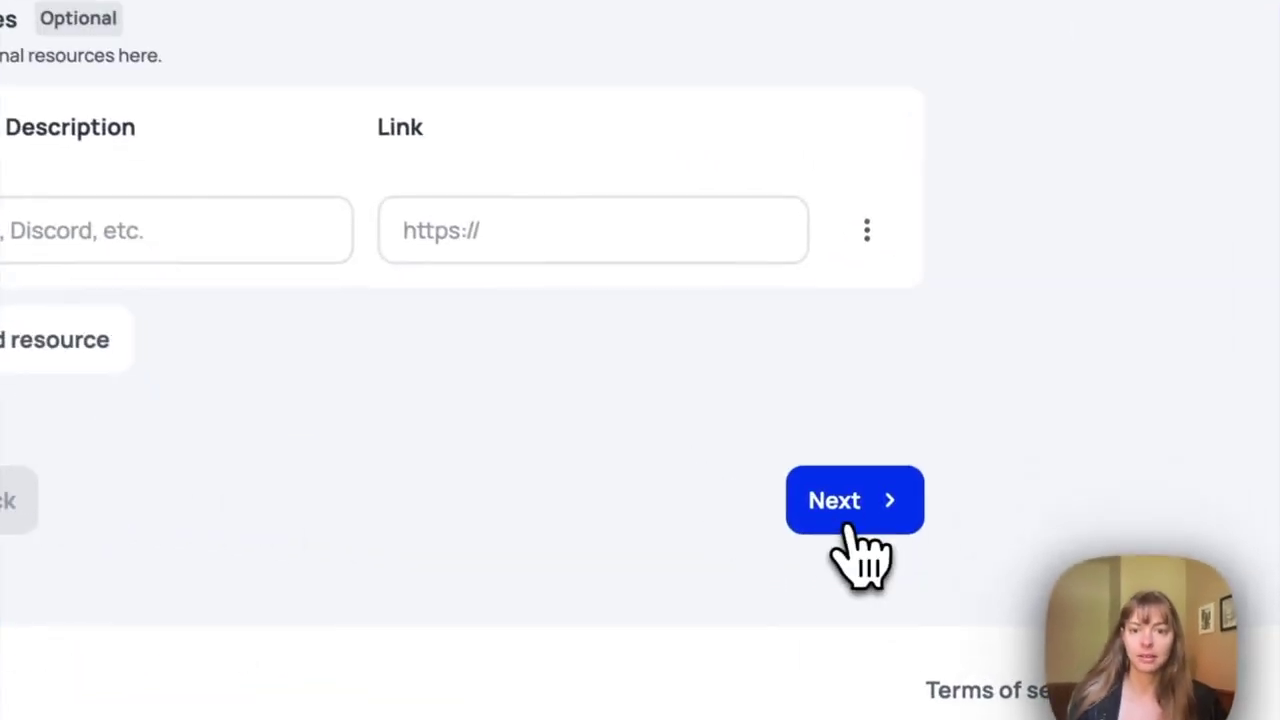
pyautogui.click(852, 530)
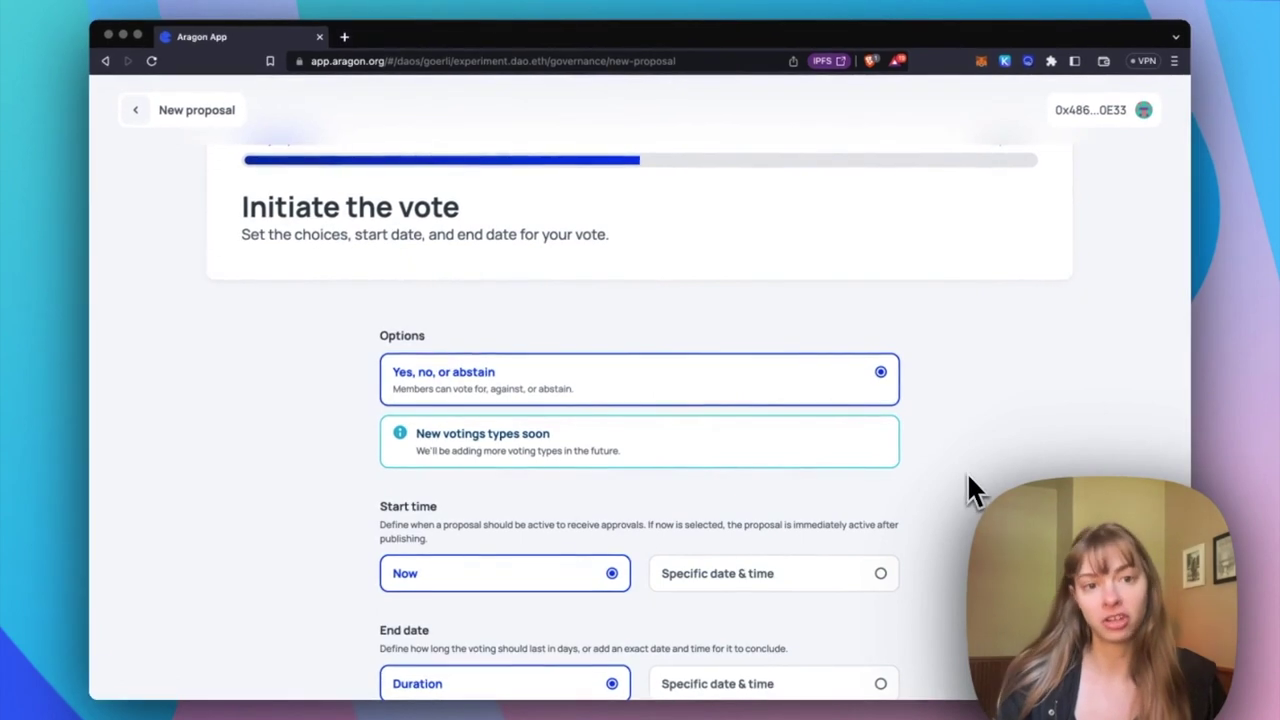
# Step: Keep the vote starting Now with a 1-day duration and continue to the actions step
pyautogui.scroll(-1, 968, 476)
pyautogui.scroll(-2, 967, 472)
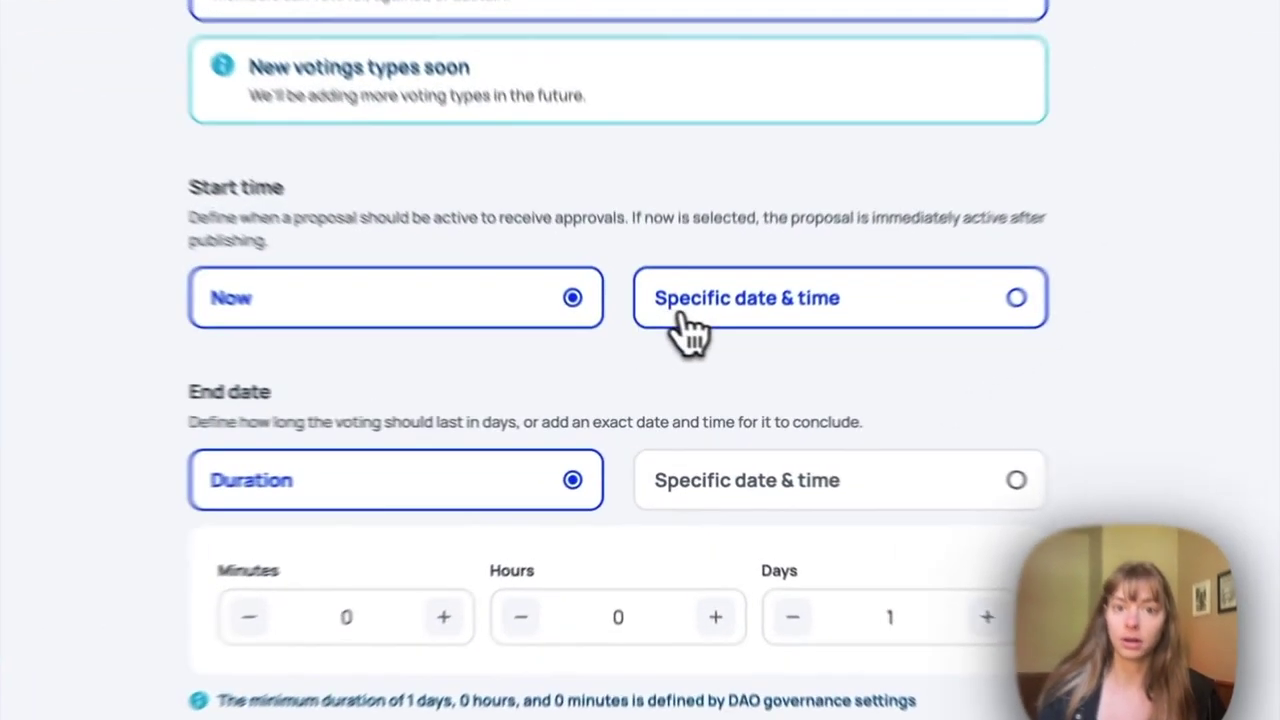
pyautogui.click(678, 360)
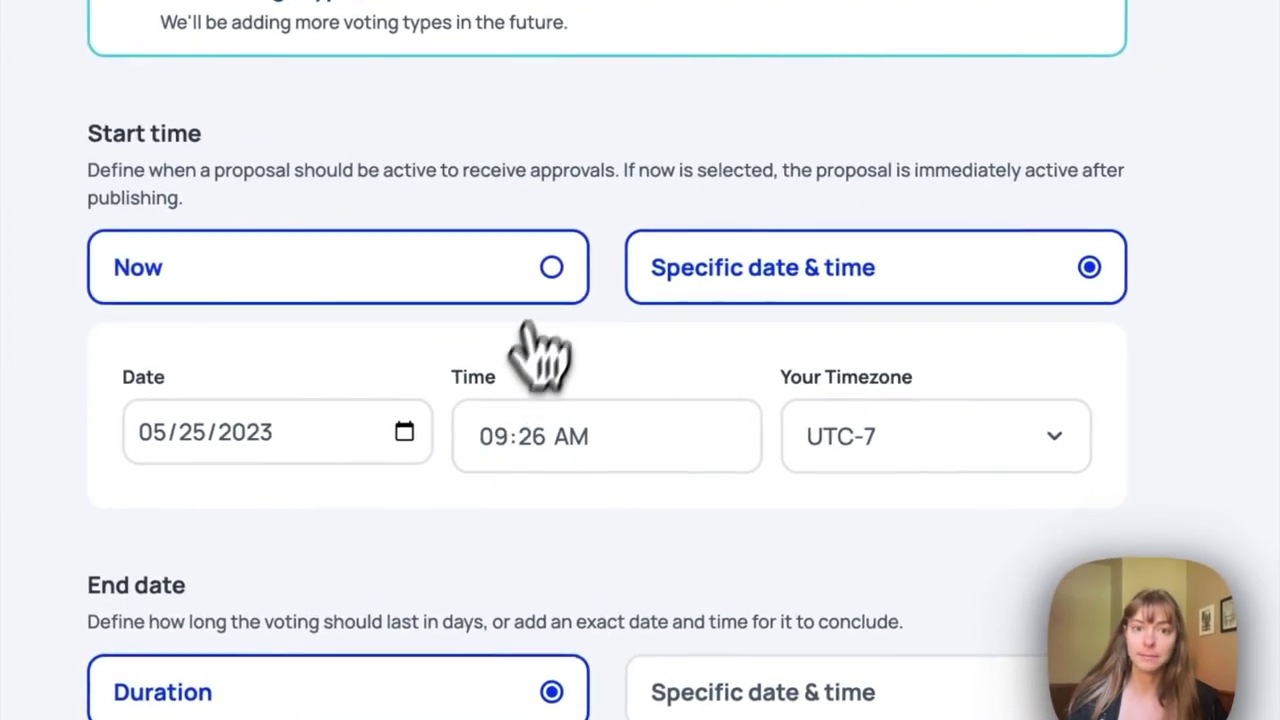
pyautogui.click(550, 285)
pyautogui.scroll(-1, 514, 271)
pyautogui.scroll(-2, 480, 260)
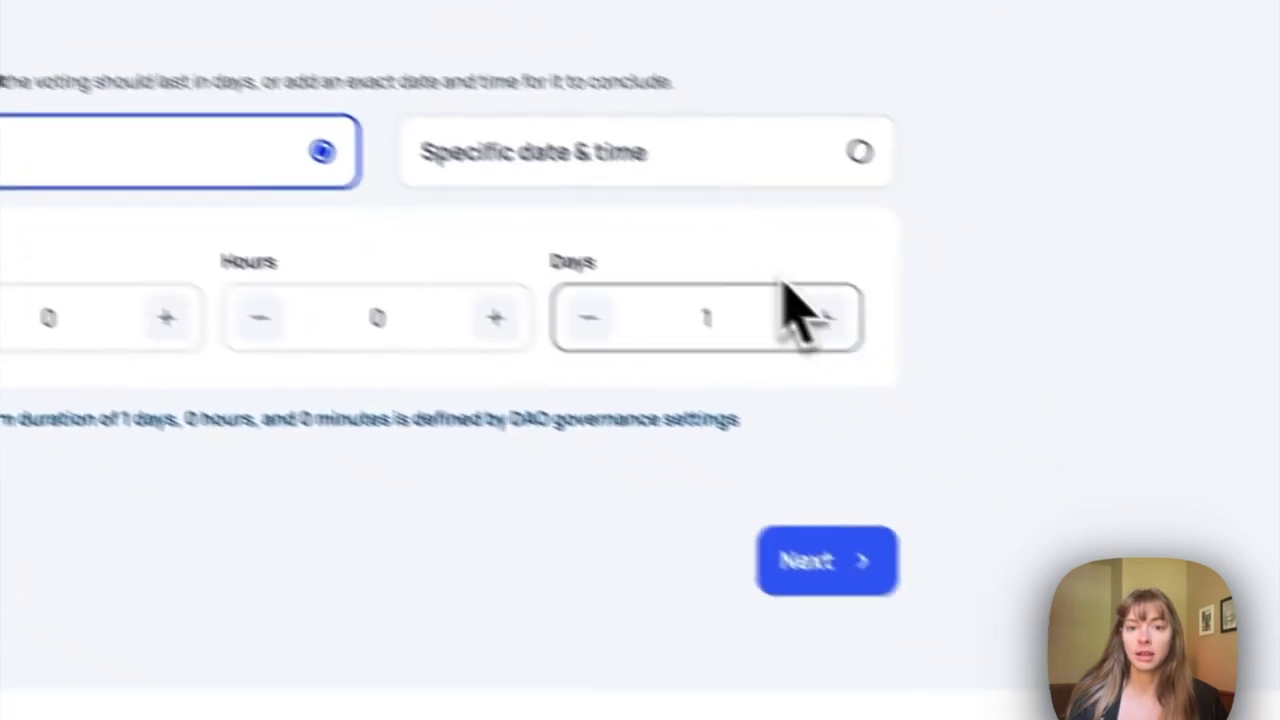
pyautogui.click(1054, 425)
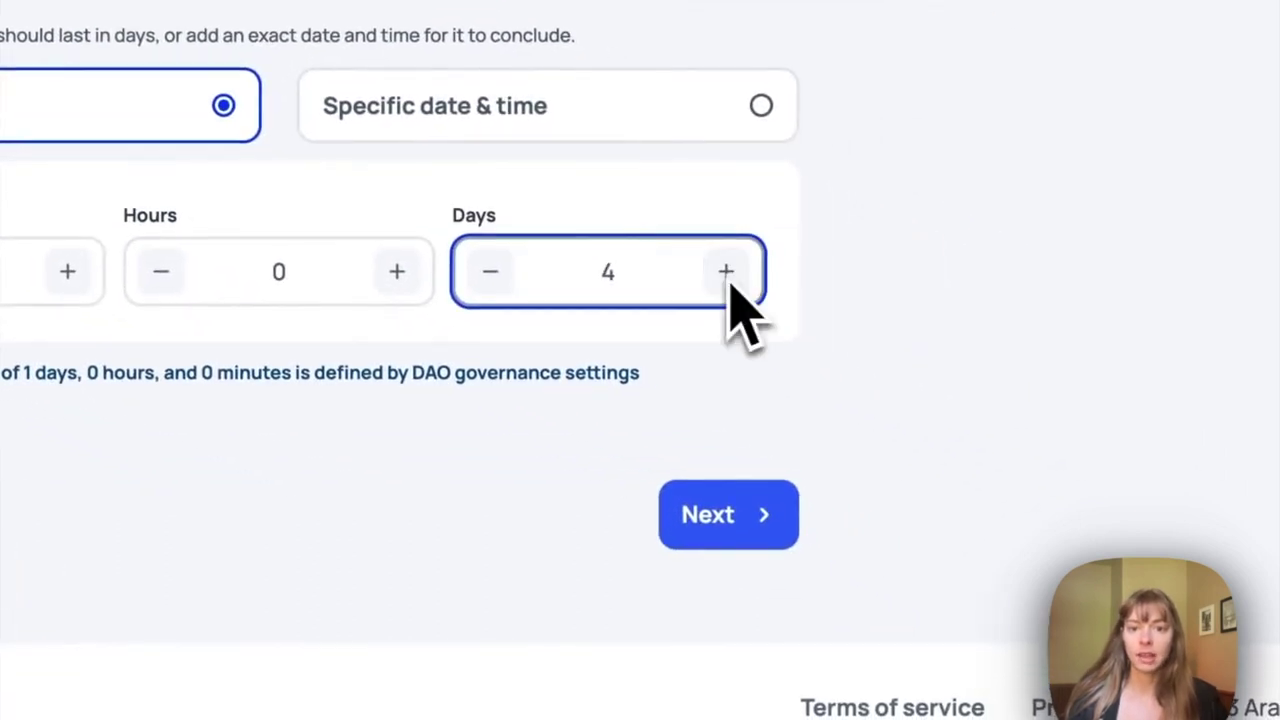
pyautogui.click(490, 272)
pyautogui.click(490, 272)
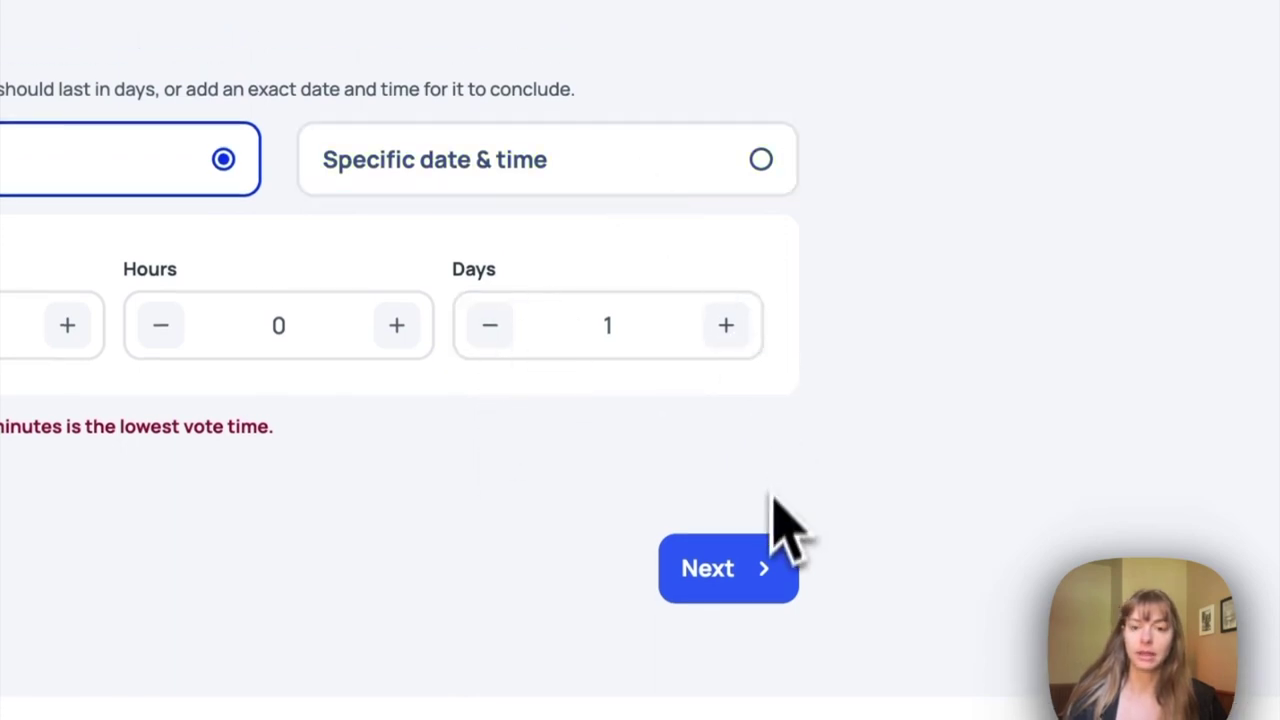
pyautogui.click(770, 578)
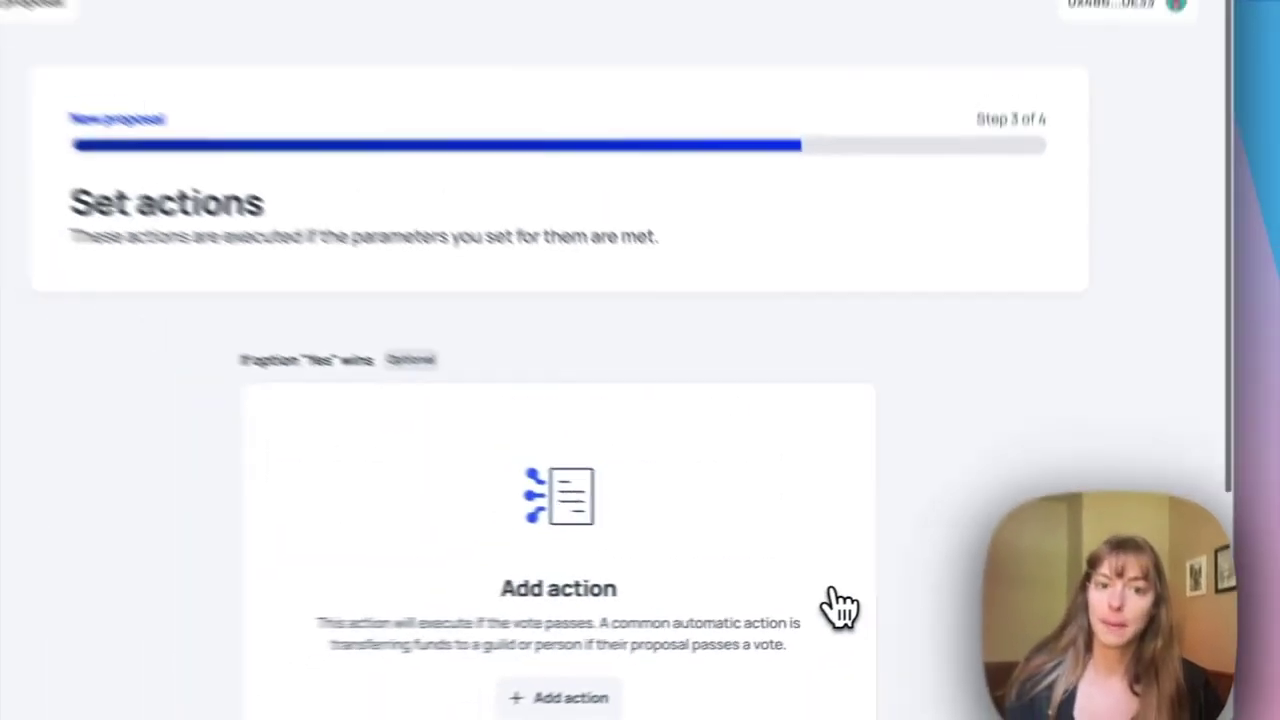
# Step: Add a Smart contract composer action and bring up the contract address entry
pyautogui.scroll(-5, 865, 604)
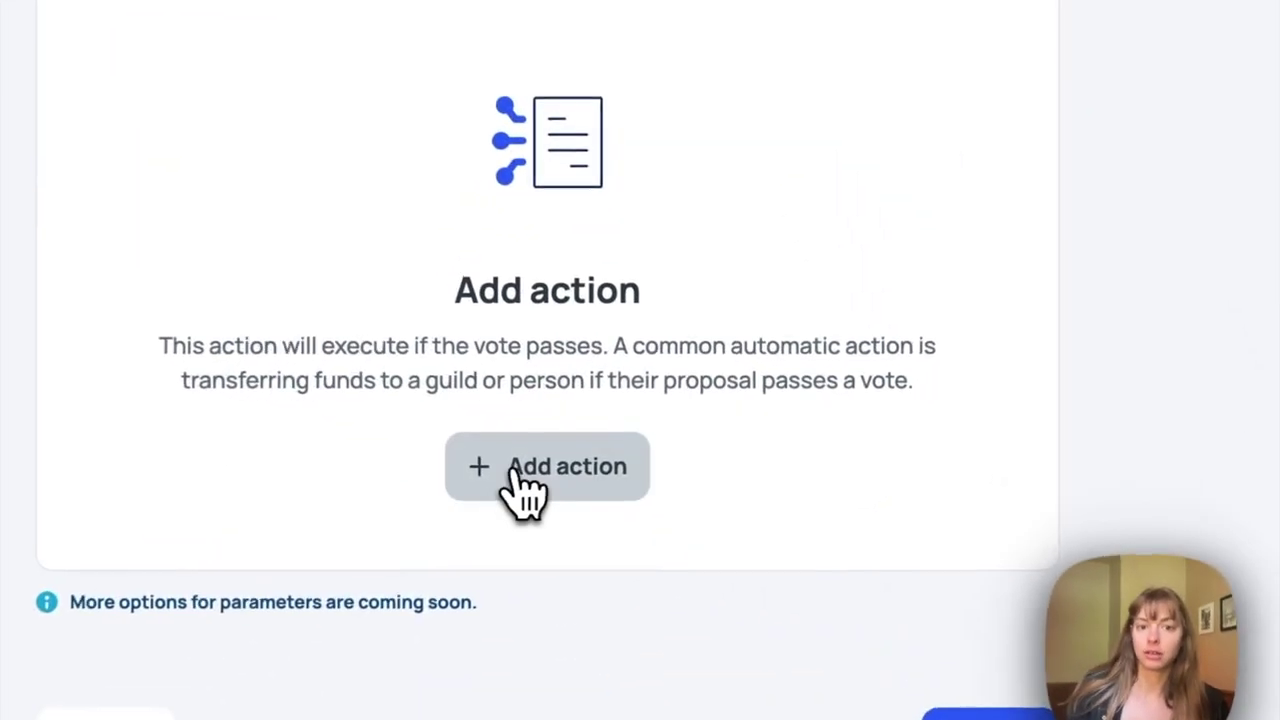
pyautogui.click(628, 481)
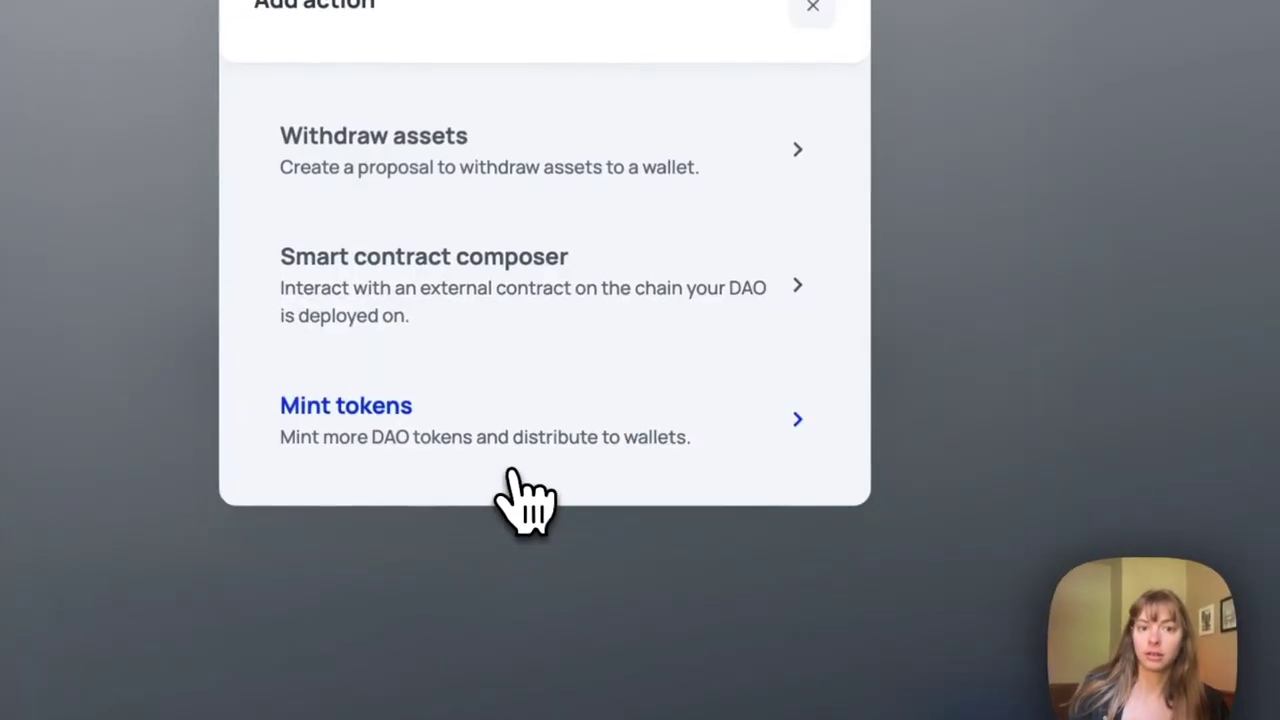
pyautogui.click(478, 298)
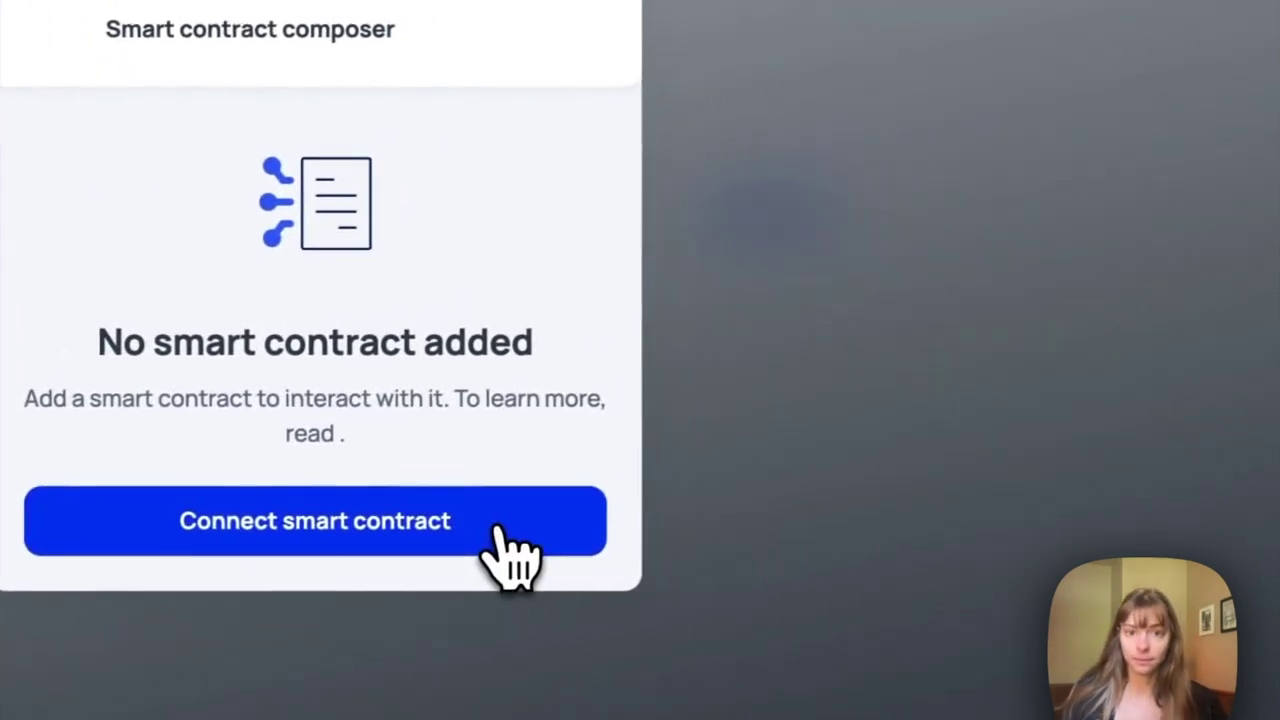
pyautogui.click(737, 465)
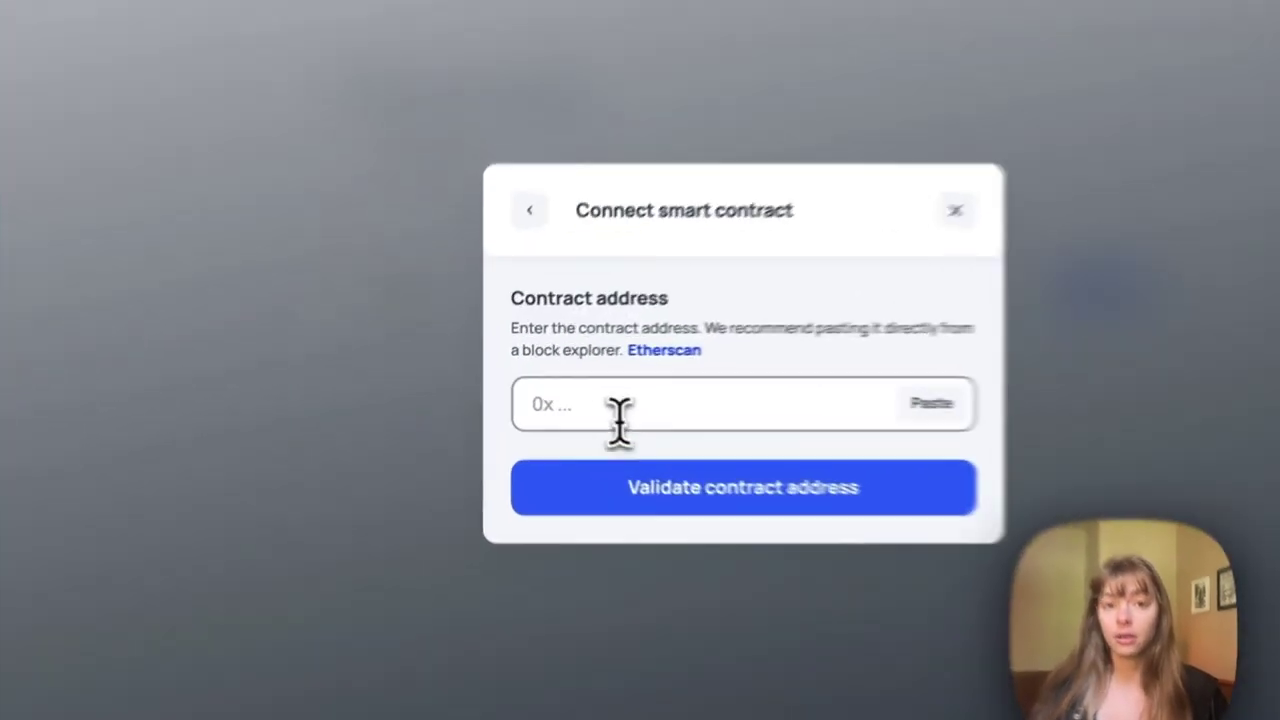
pyautogui.click(578, 400)
# Step: Connect and validate the UniswapV2Router02 contract address, then create an action from it
pyautogui.click(684, 358)
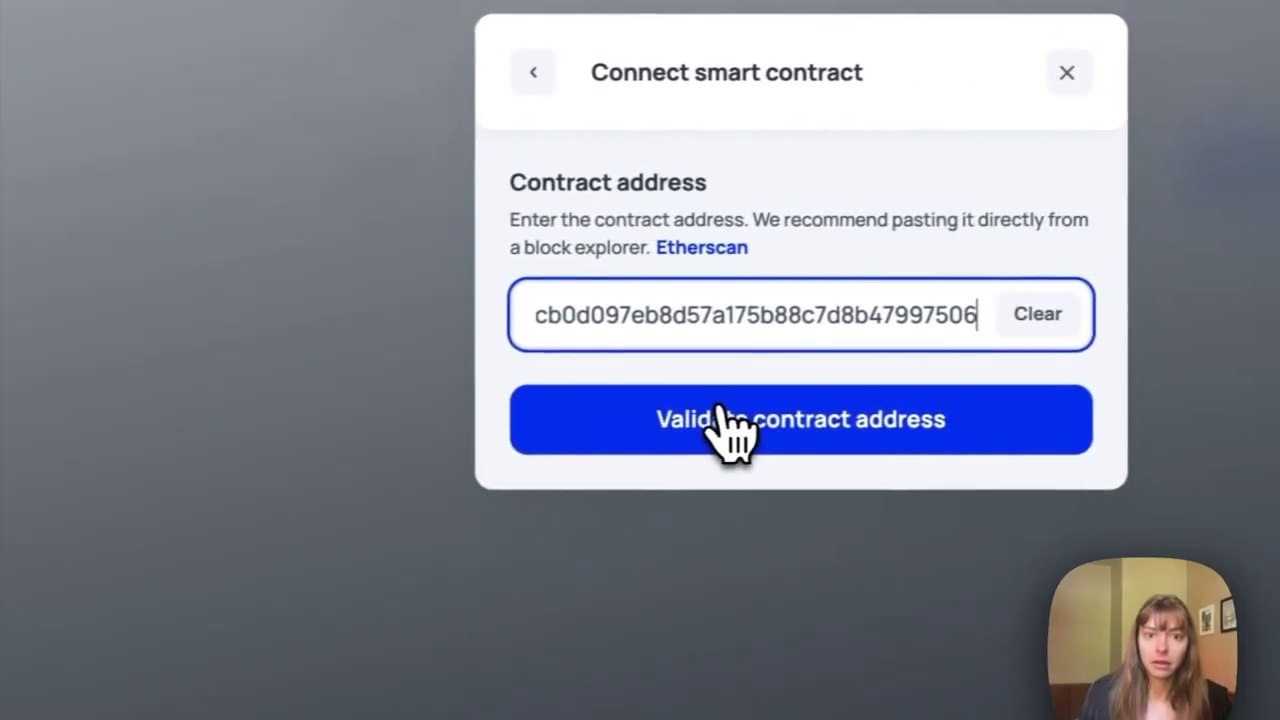
pyautogui.click(722, 410)
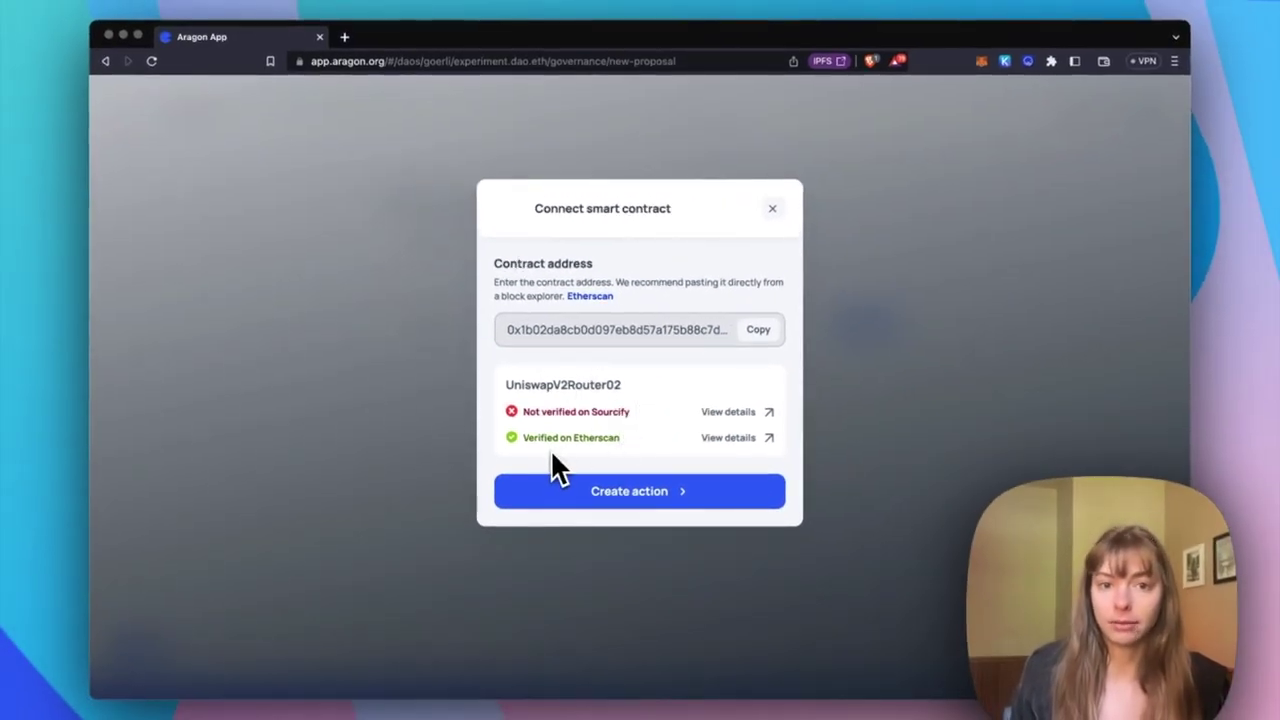
pyautogui.click(627, 490)
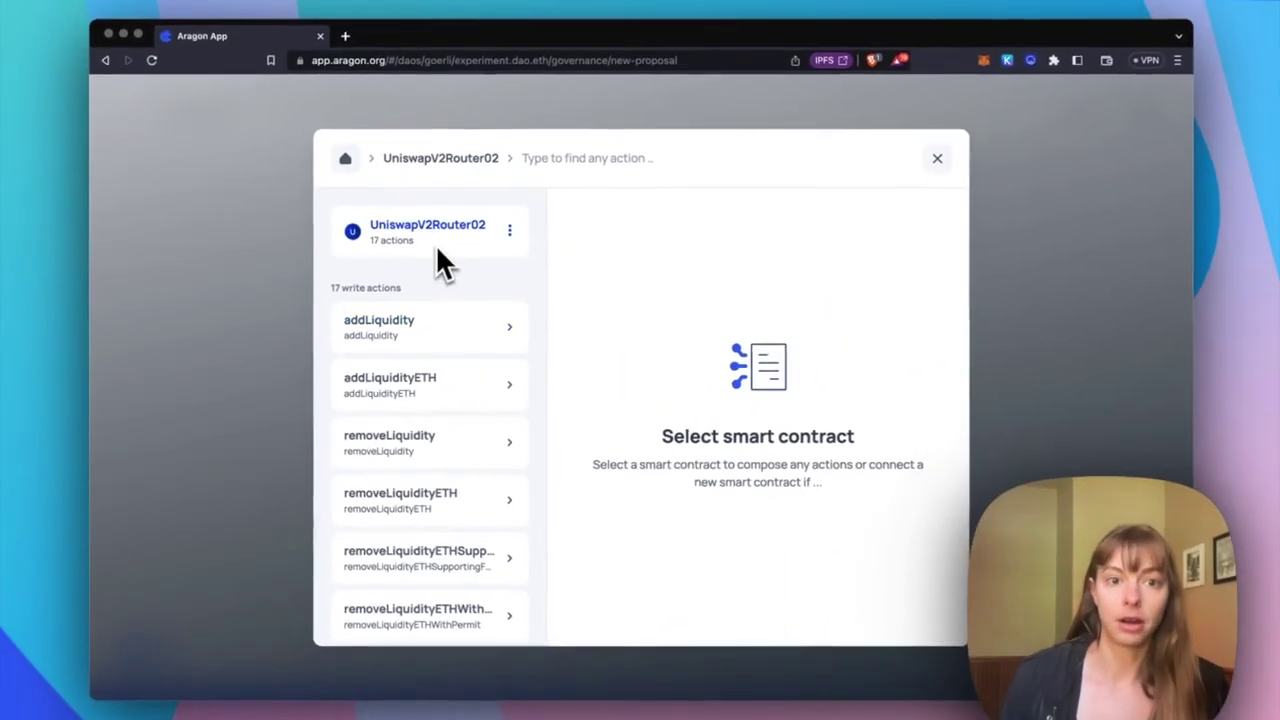
# Step: Browse the router's 17 write actions and expand addLiquidity
pyautogui.scroll(-1, 499, 284)
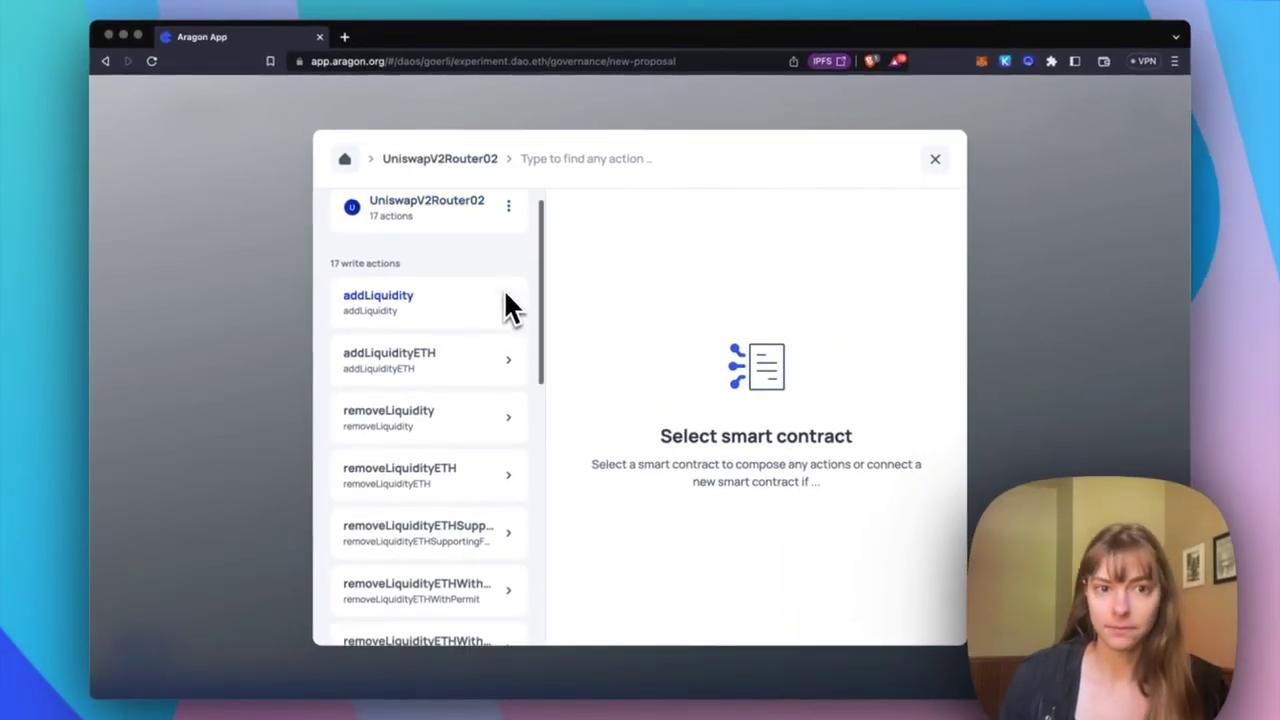
pyautogui.scroll(-1, 503, 288)
pyautogui.scroll(-1, 463, 377)
pyautogui.scroll(-1, 463, 391)
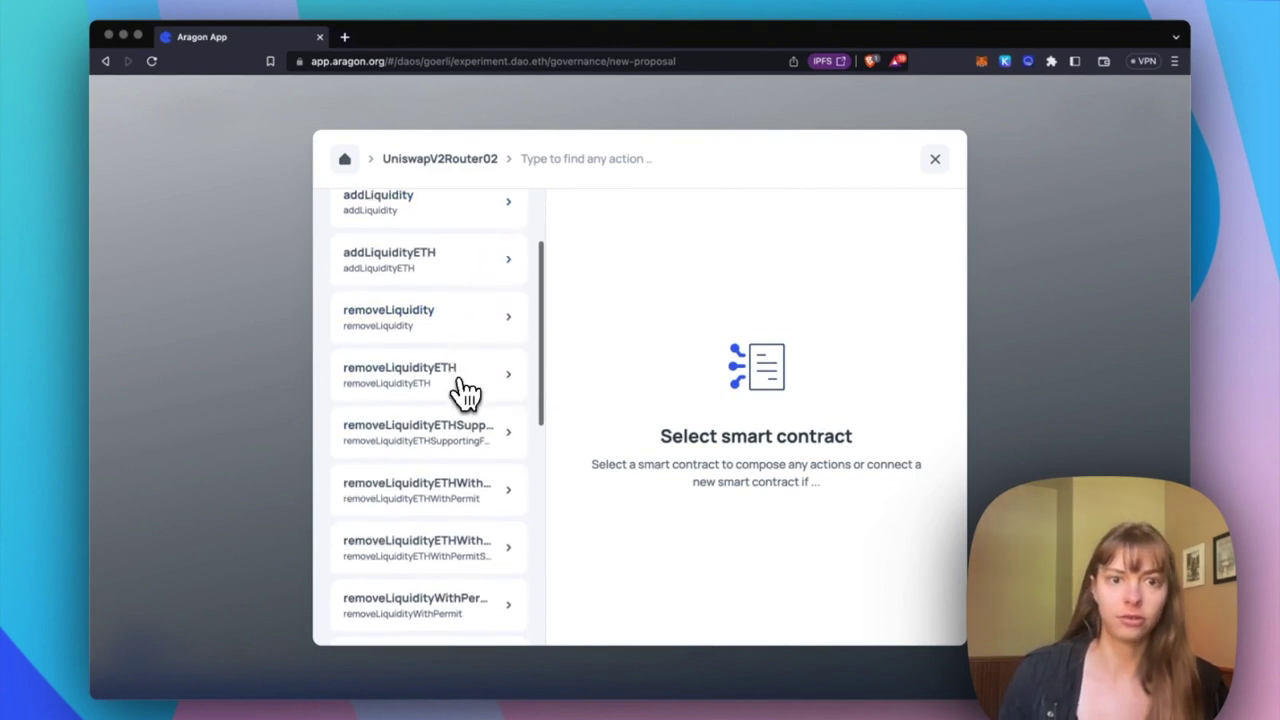
pyautogui.scroll(-1, 465, 390)
pyautogui.scroll(-2, 465, 390)
pyautogui.scroll(5, 458, 440)
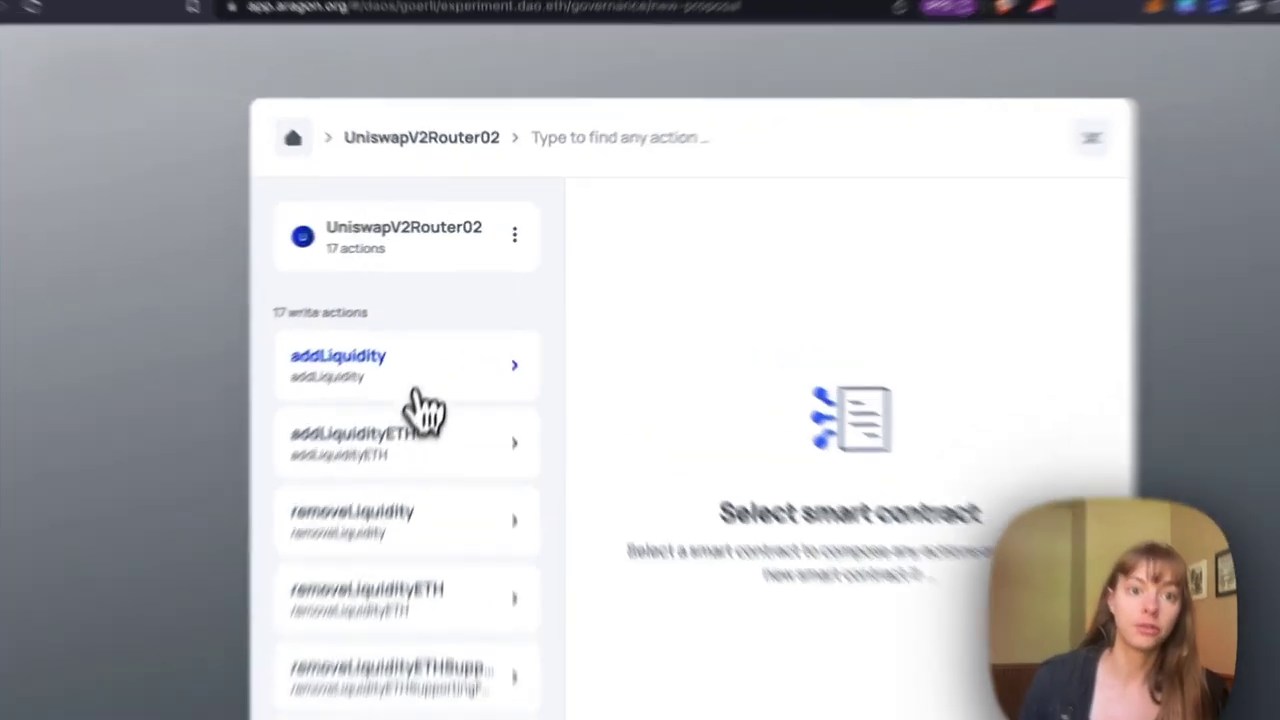
pyautogui.click(403, 335)
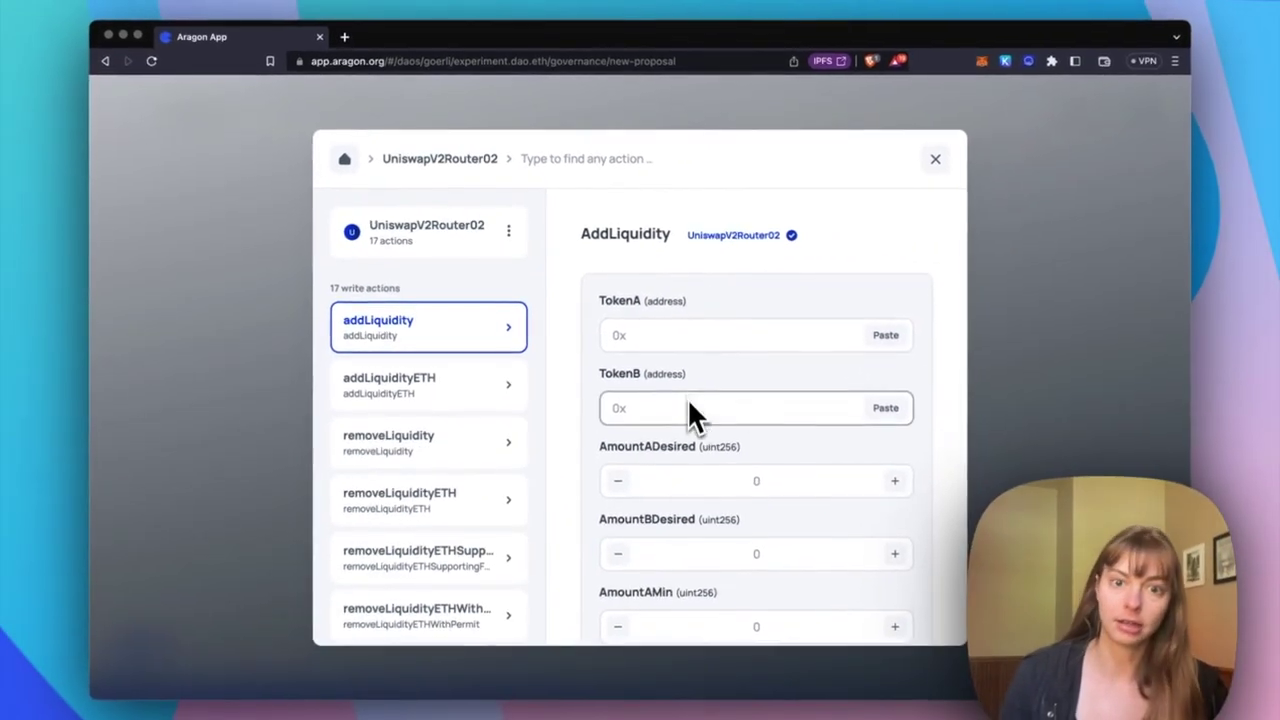
# Step: Select the swapExactTokensForETH action from the UniswapV2Router02 action list
pyautogui.scroll(-3, 689, 400)
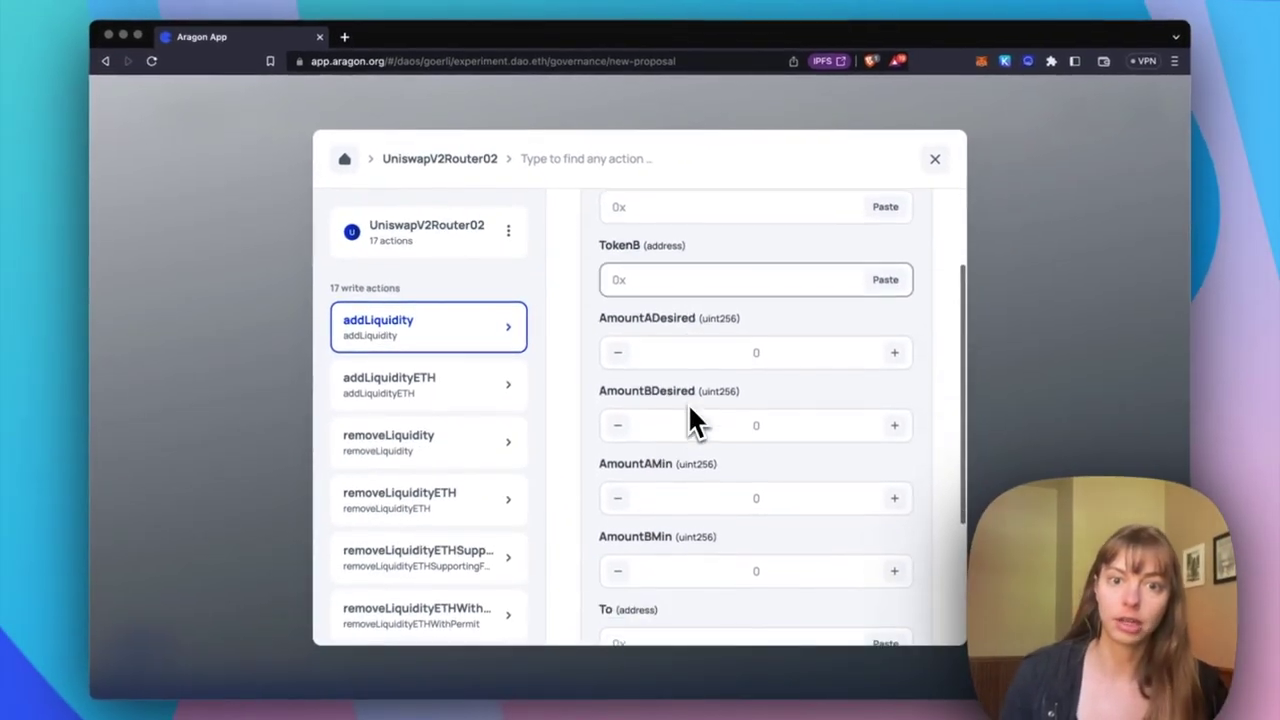
pyautogui.click(440, 497)
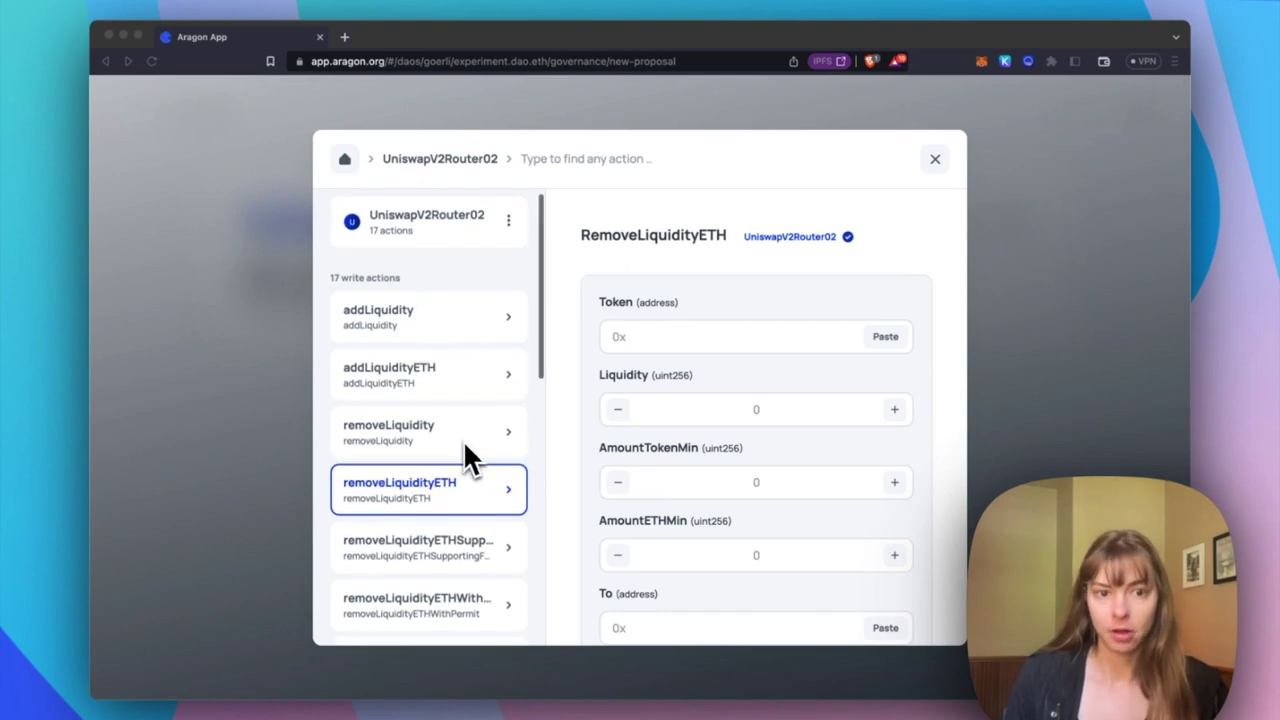
pyautogui.scroll(-2, 463, 470)
pyautogui.scroll(-2, 460, 499)
pyautogui.scroll(-2, 457, 565)
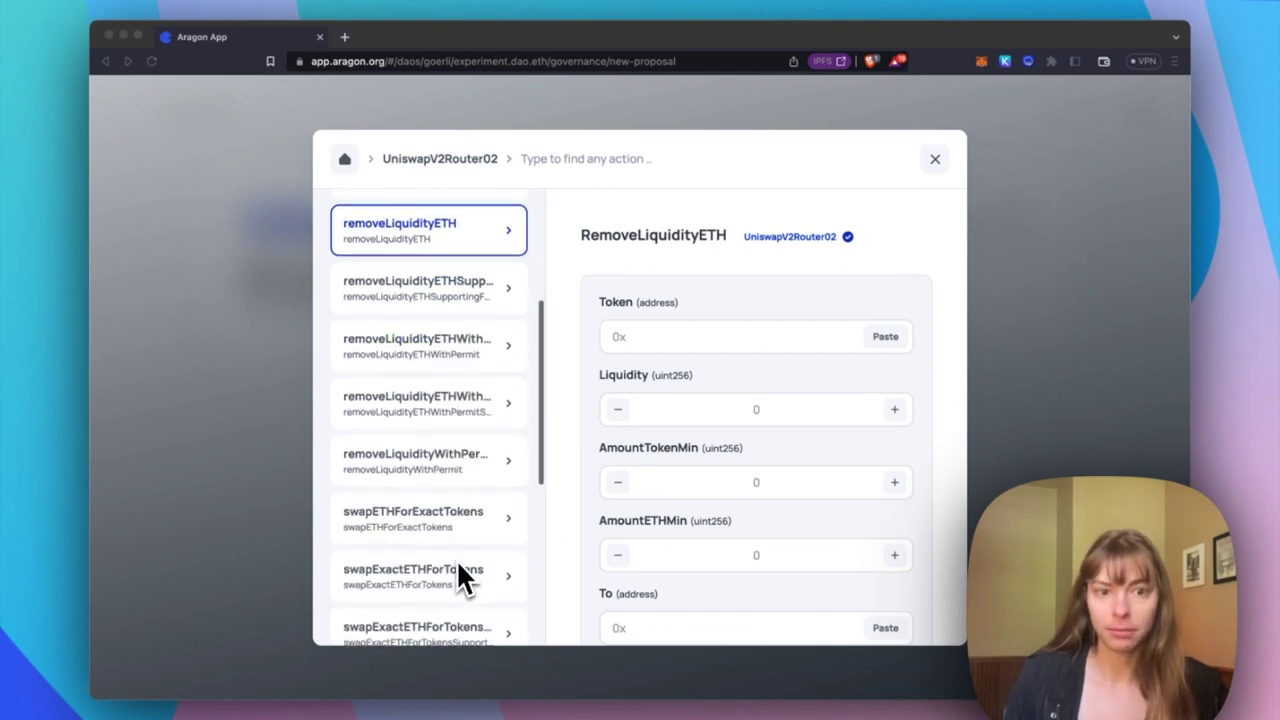
pyautogui.scroll(-1, 457, 534)
pyautogui.scroll(-1, 455, 524)
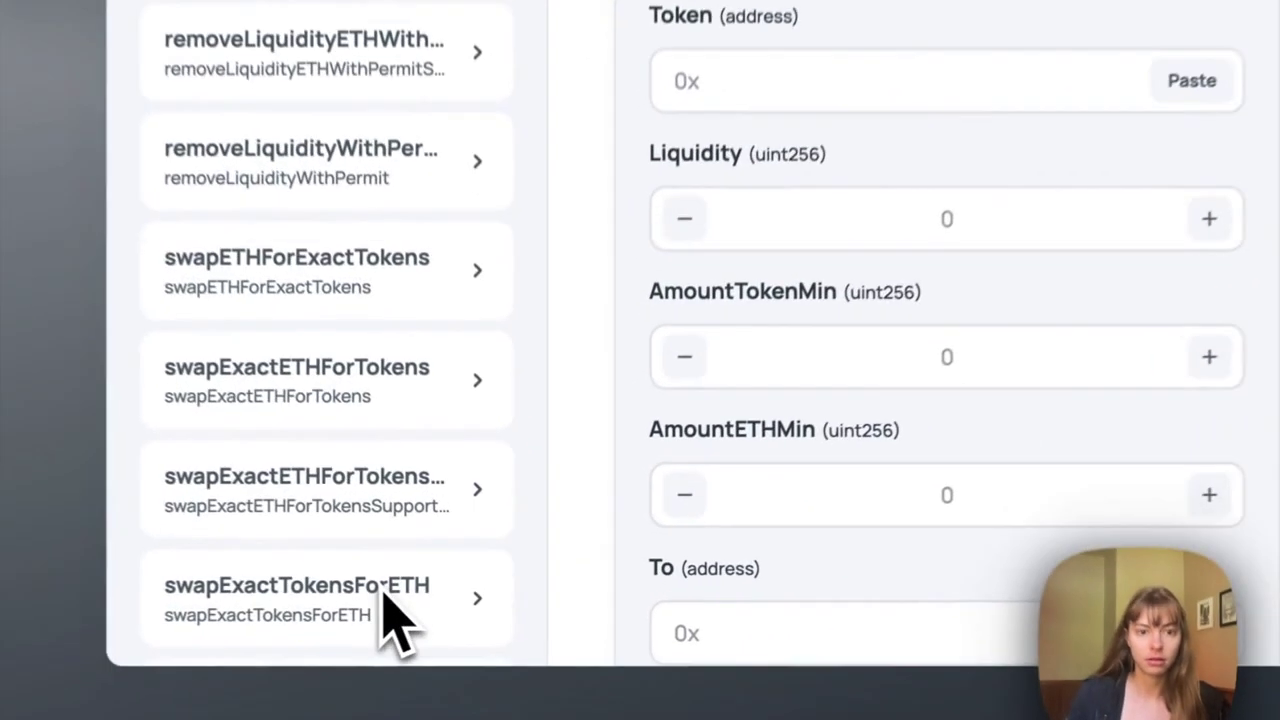
pyautogui.click(455, 608)
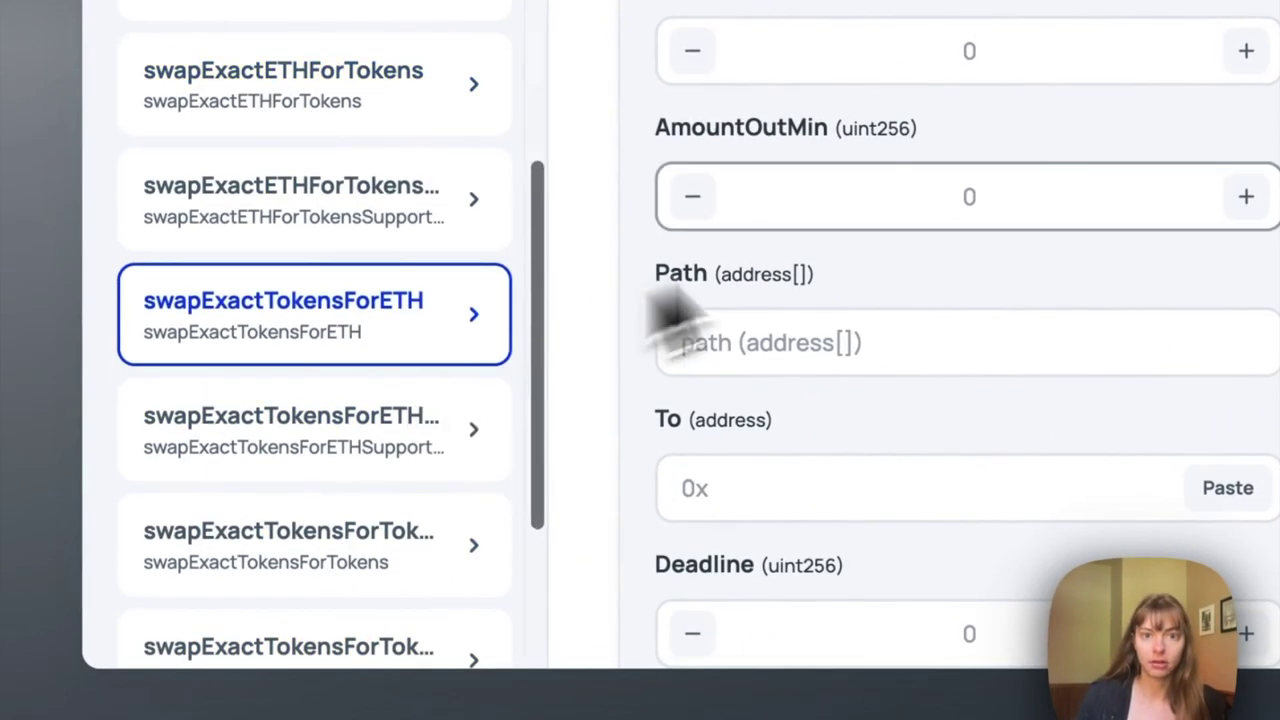
pyautogui.scroll(-2, 914, 243)
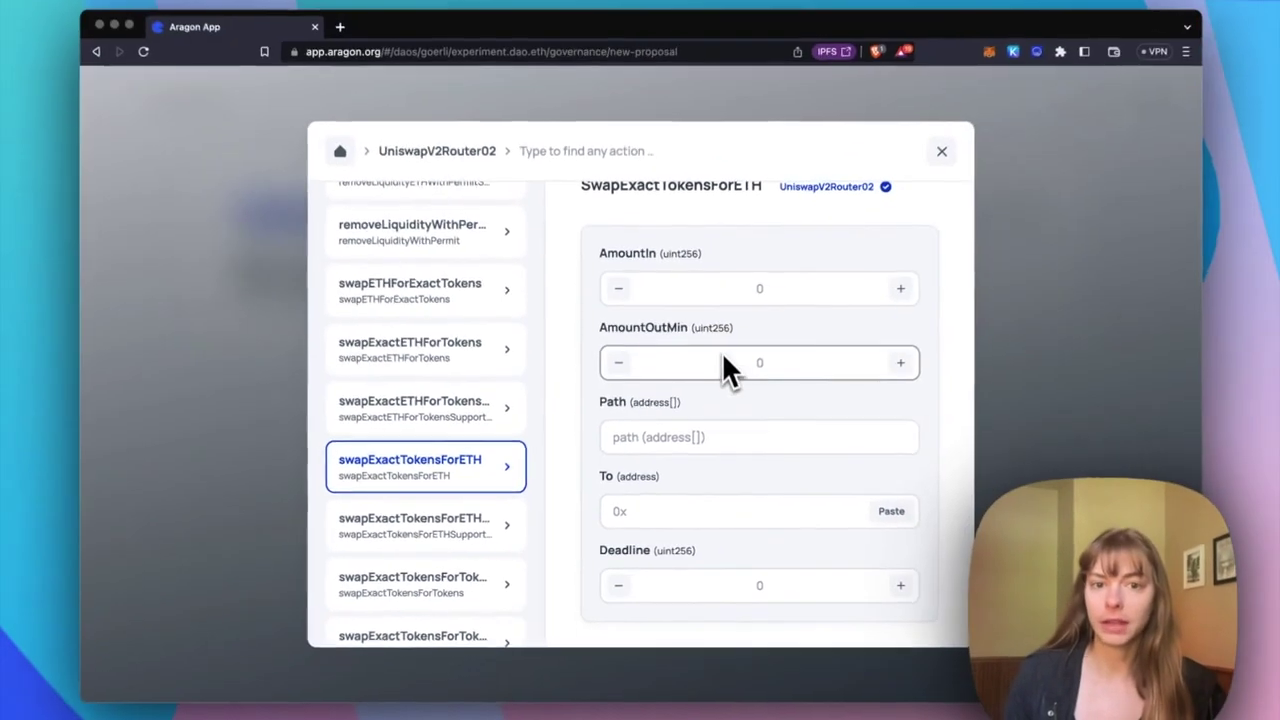
pyautogui.scroll(-2, 725, 362)
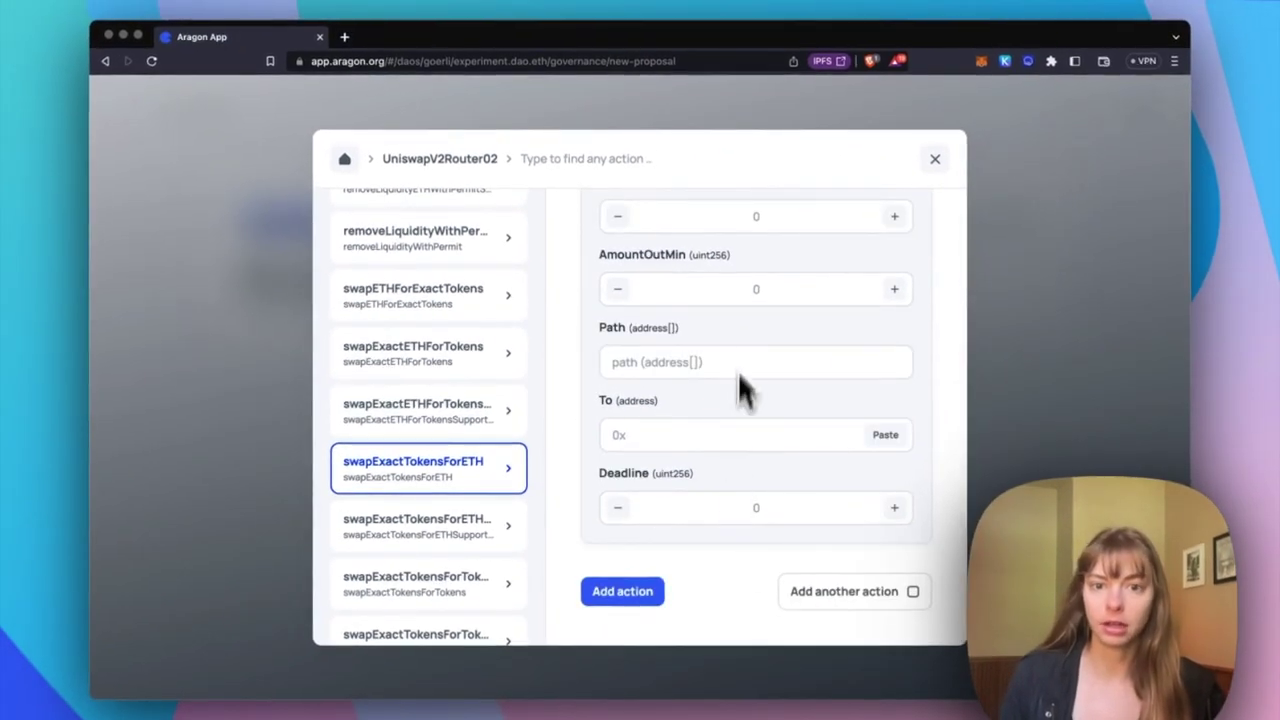
pyautogui.scroll(2, 777, 488)
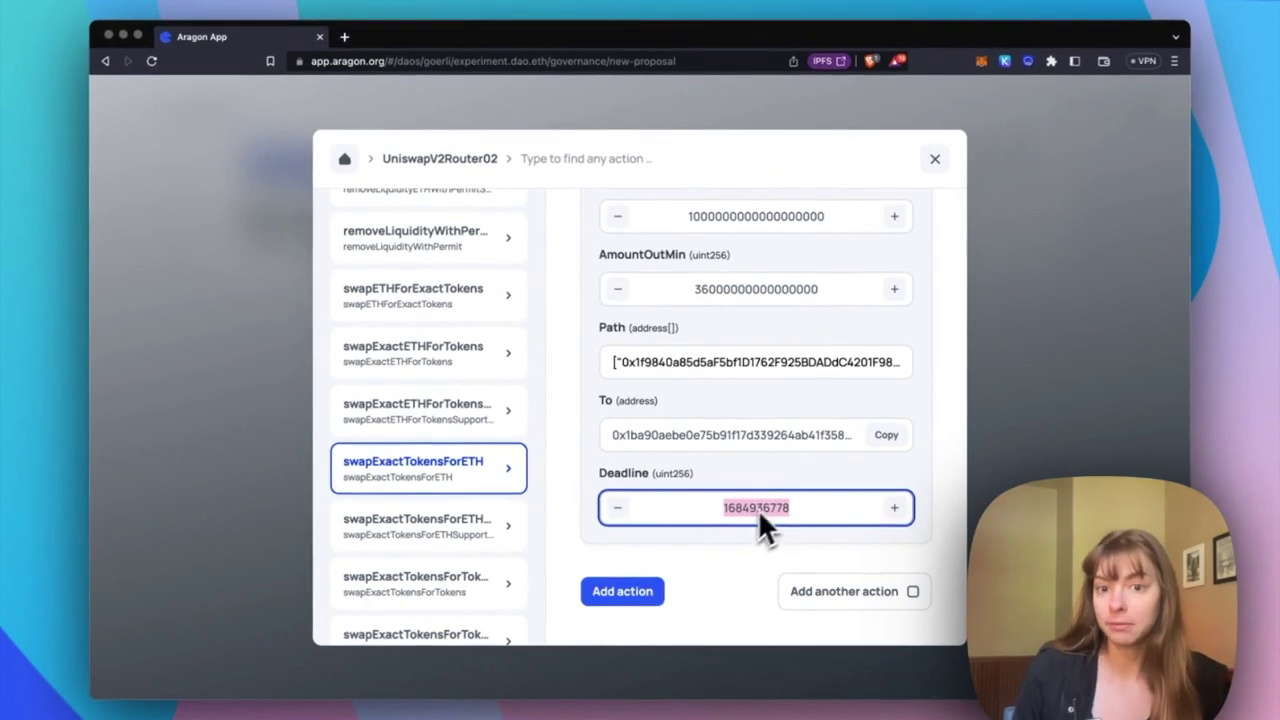
pyautogui.click(765, 506)
pyautogui.press('BackSpace')
pyautogui.press('BackSpace')
pyautogui.write('60')
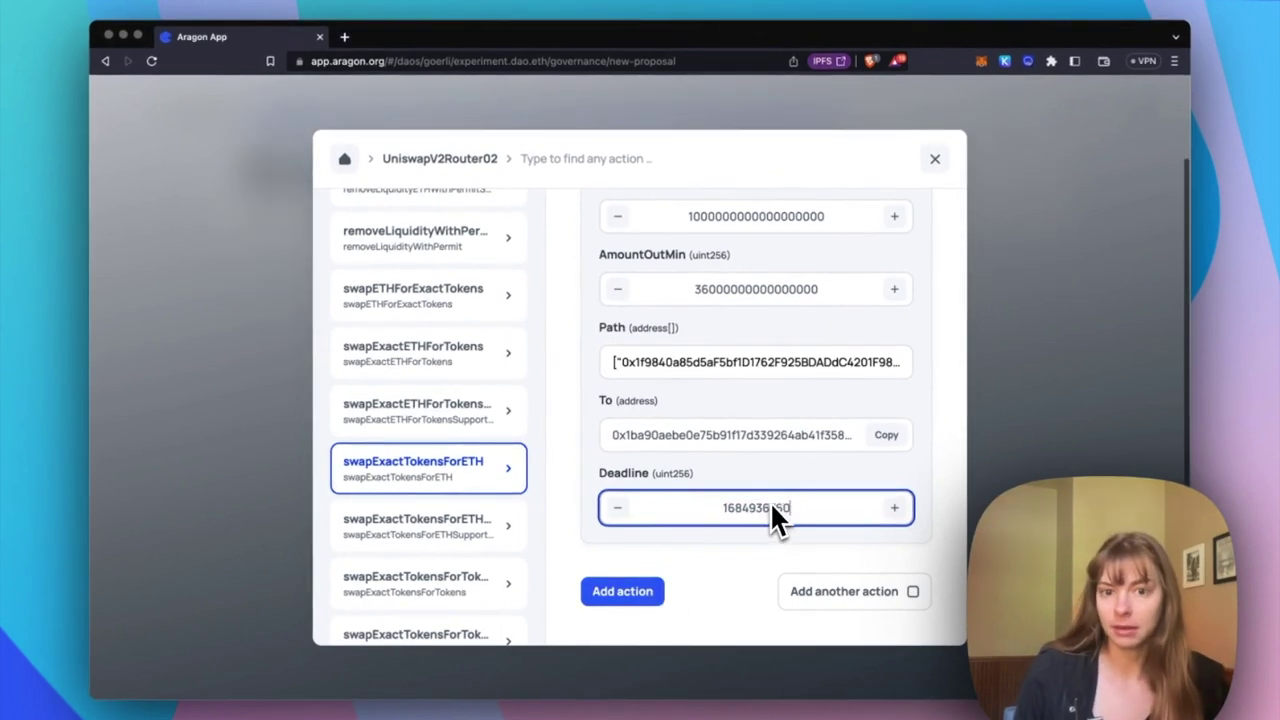
pyautogui.click(908, 592)
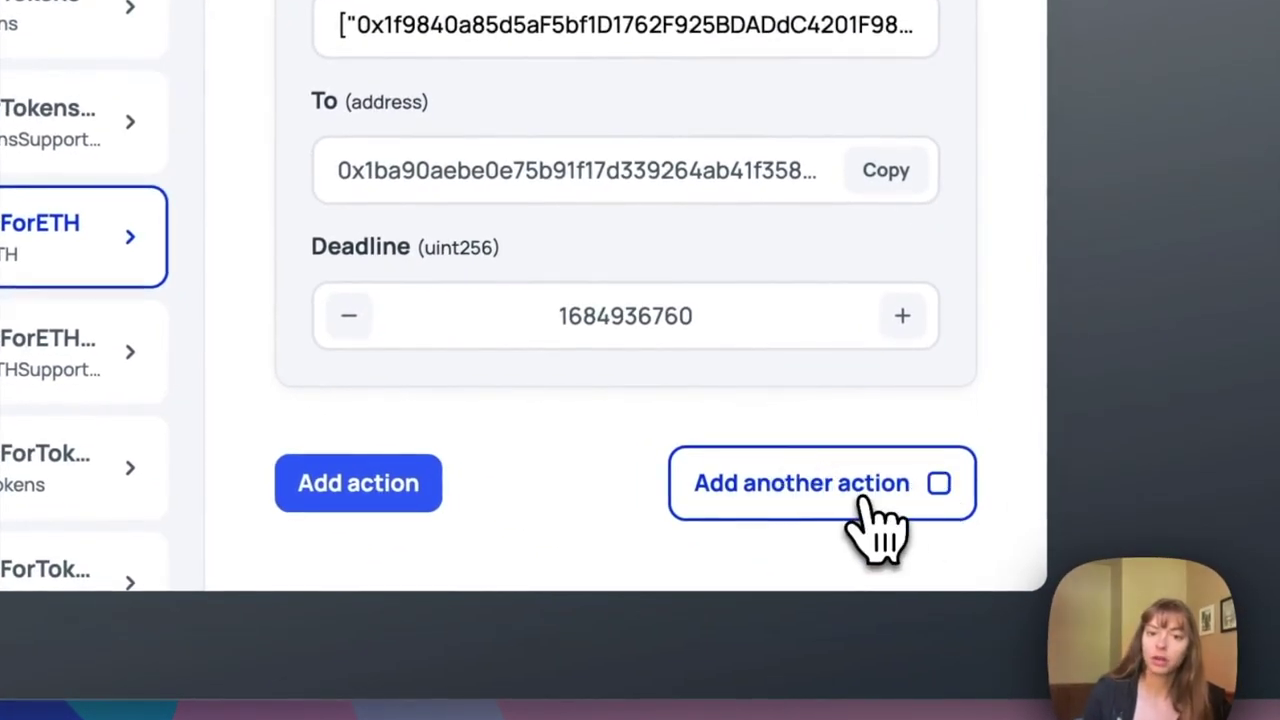
pyautogui.click(404, 490)
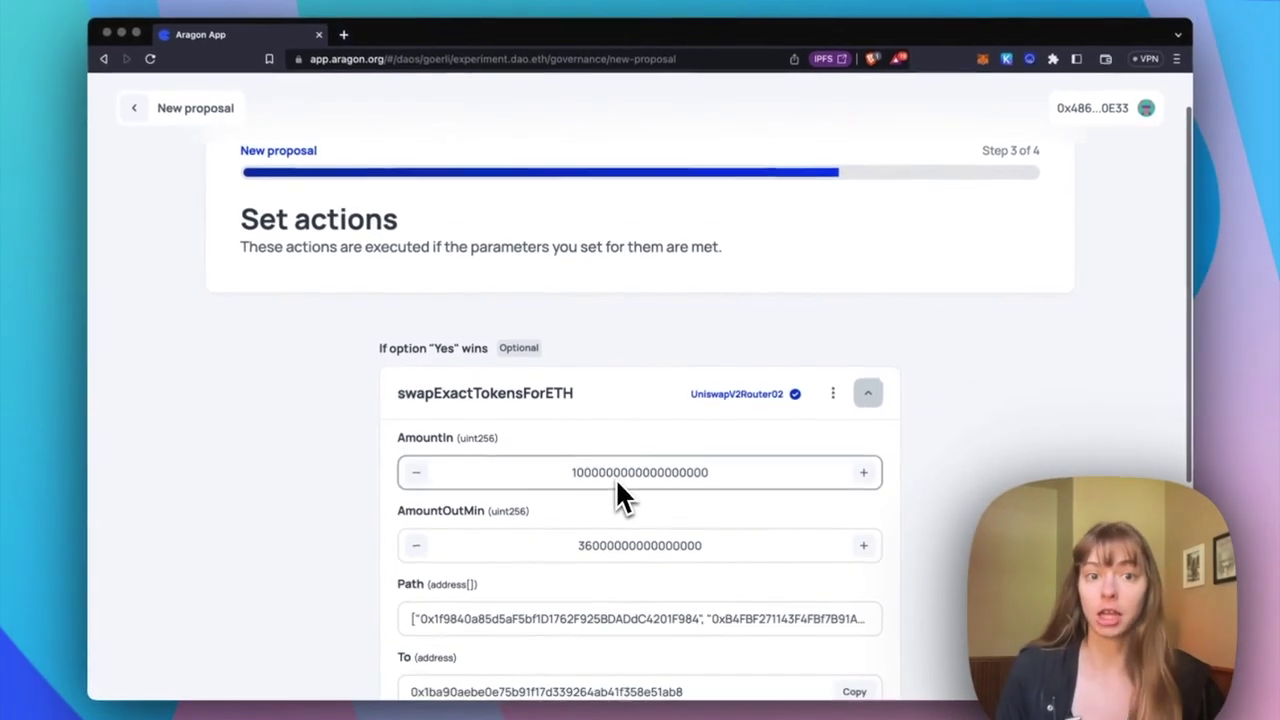
# Step: Scroll through the Set actions step to check the swapExactTokensForETH action card
pyautogui.scroll(-4, 615, 490)
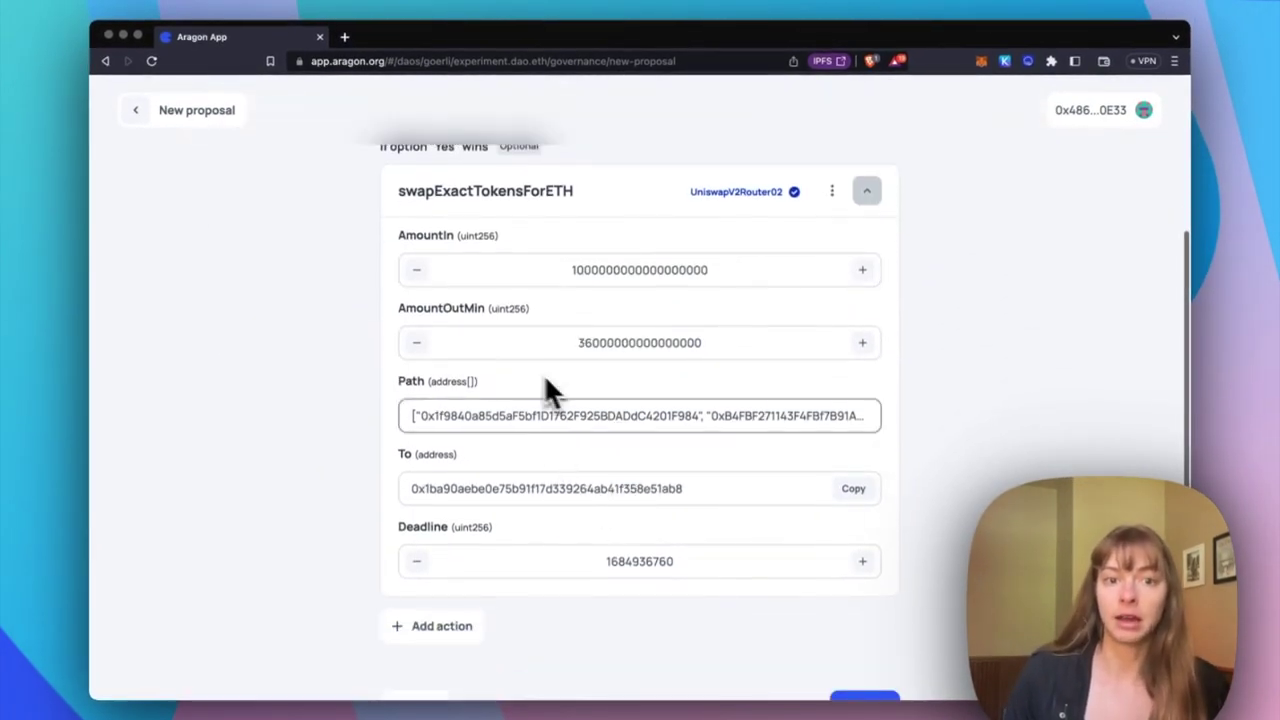
pyautogui.scroll(1, 594, 455)
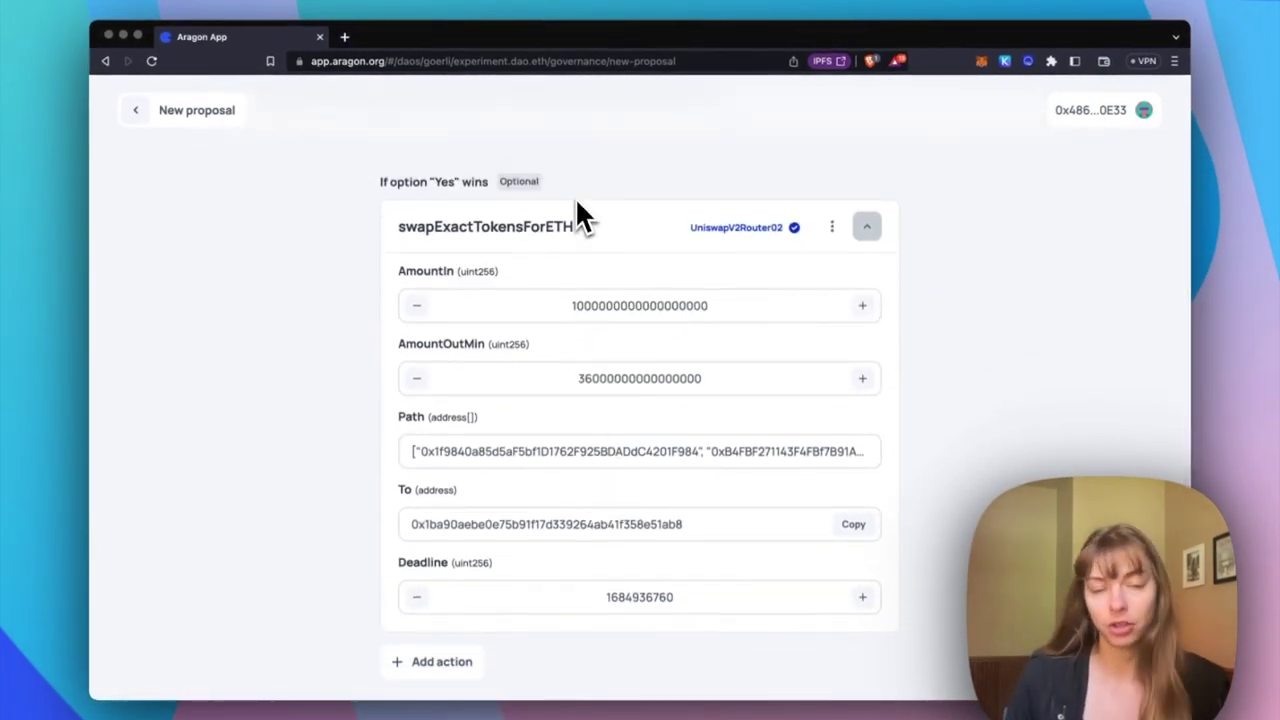
pyautogui.scroll(-2, 592, 290)
pyautogui.scroll(-2, 592, 305)
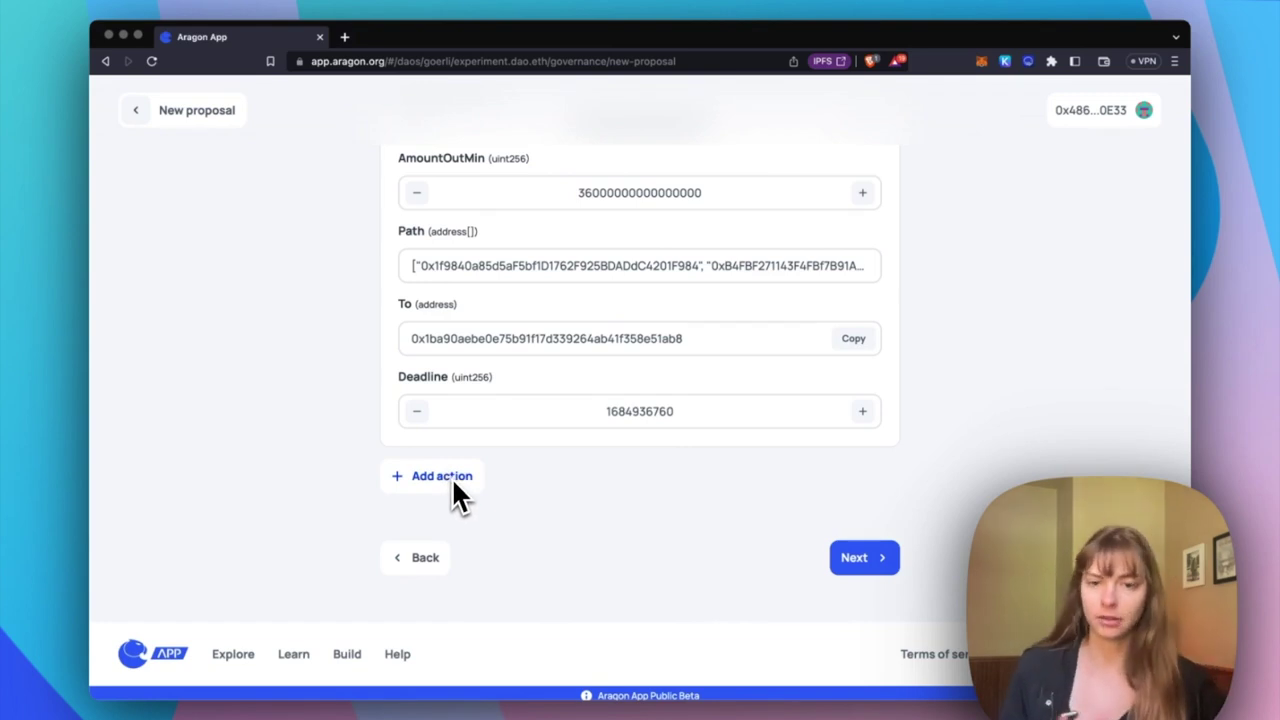
pyautogui.scroll(1, 453, 490)
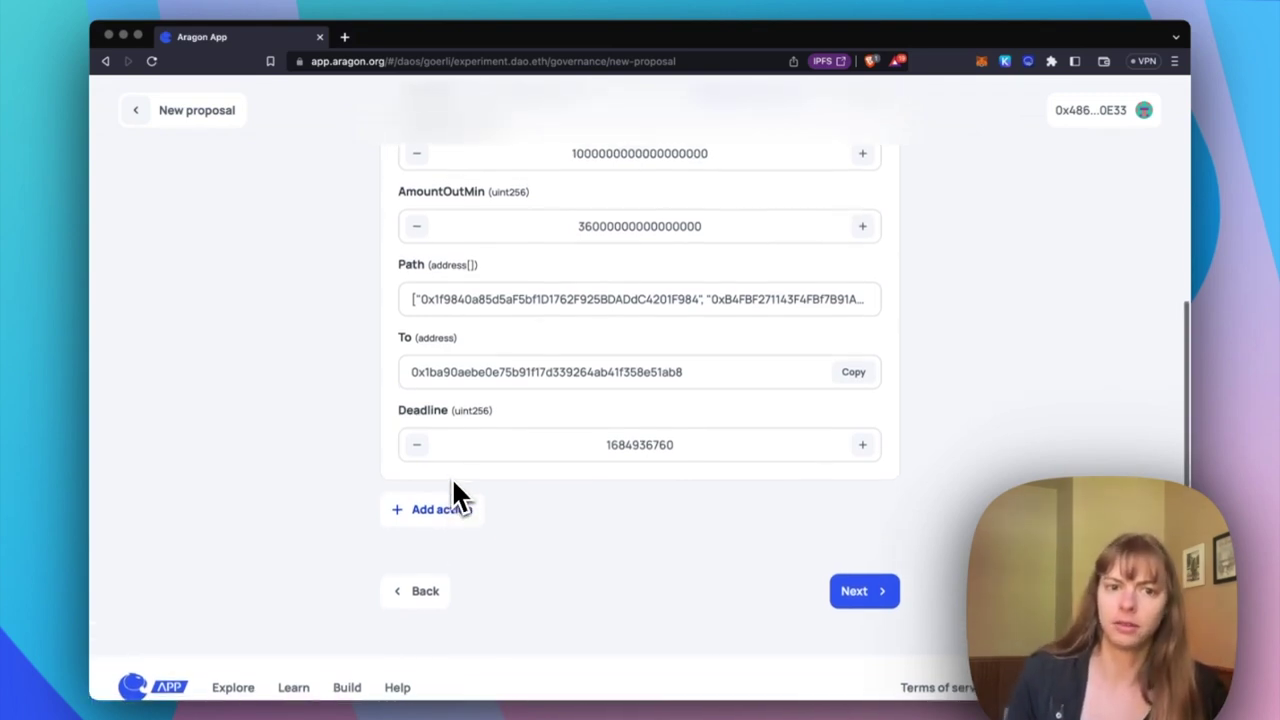
pyautogui.scroll(2, 453, 490)
pyautogui.scroll(-3, 454, 484)
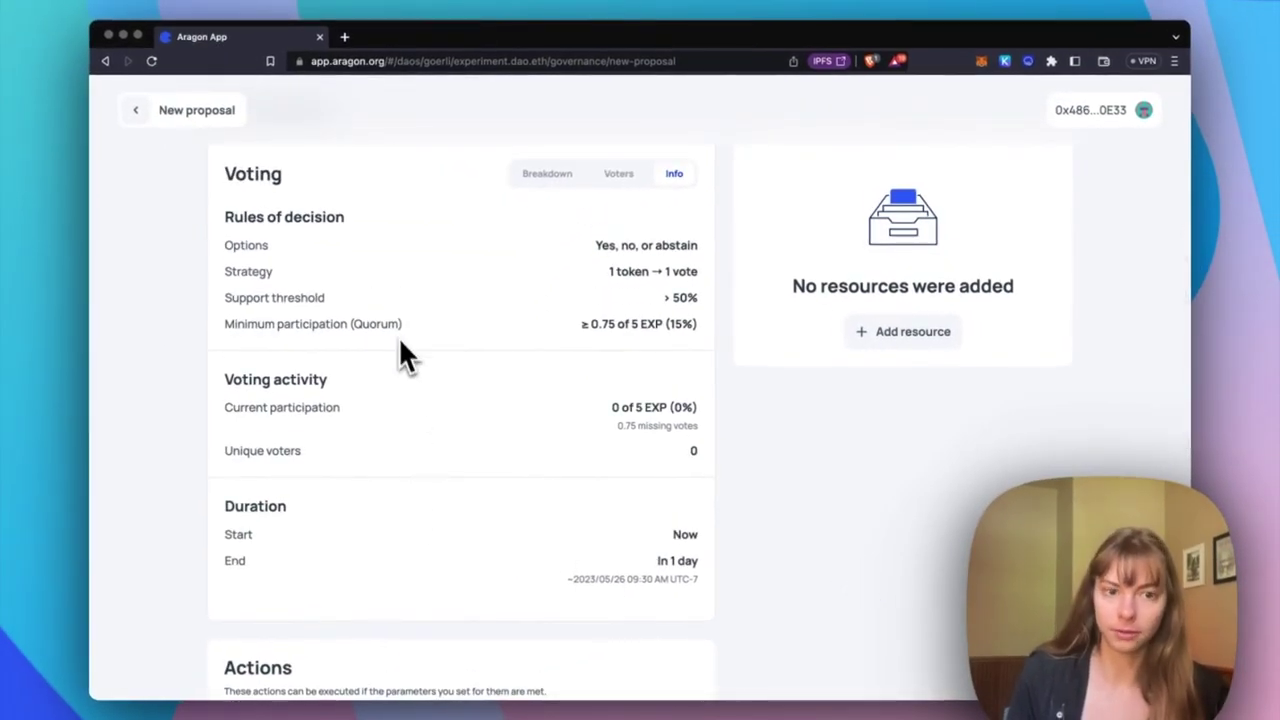
# Step: Review voting rules, duration and the swapExactTokensForETH action down to Publish
pyautogui.scroll(-4, 400, 355)
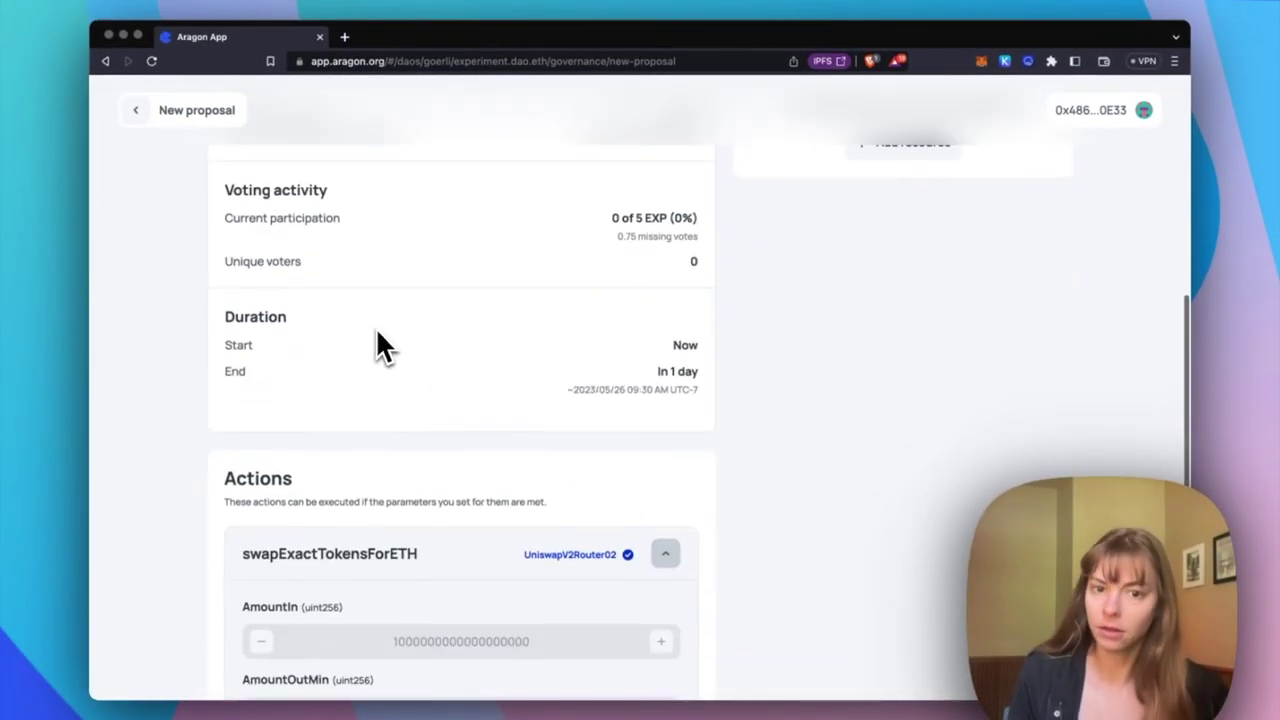
pyautogui.scroll(-3, 375, 340)
pyautogui.scroll(-2, 375, 340)
pyautogui.scroll(-3, 430, 380)
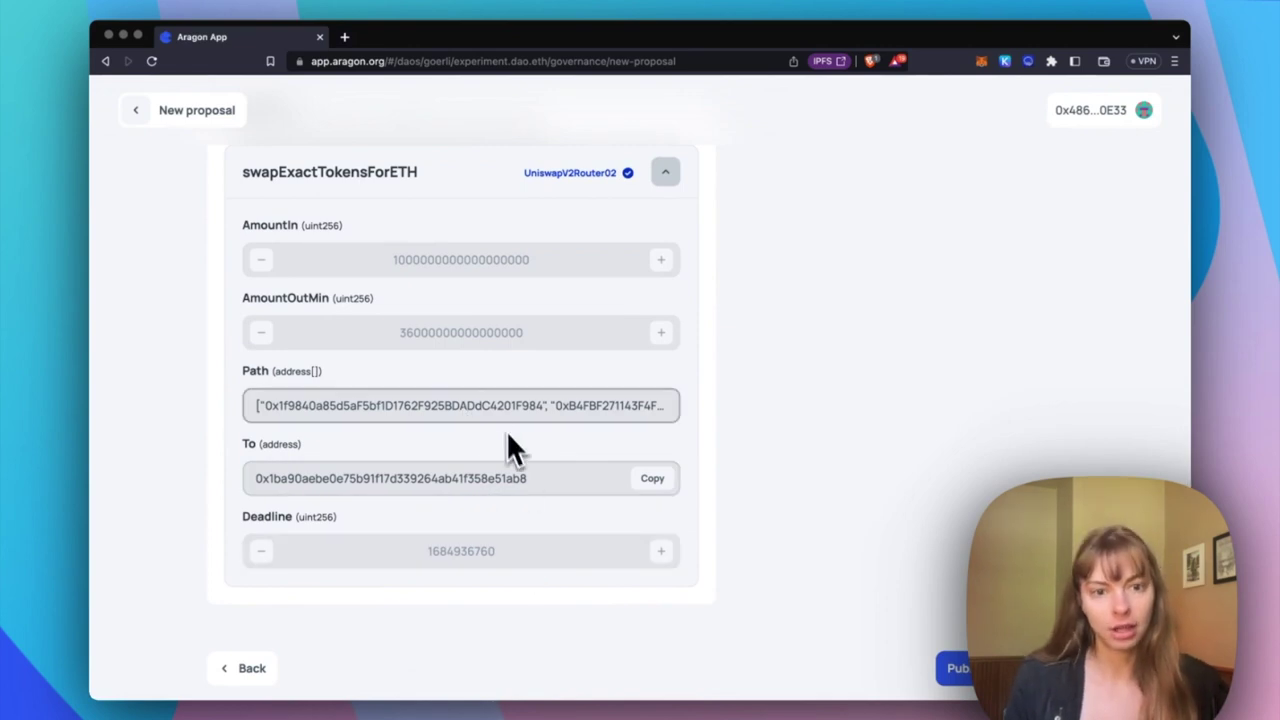
pyautogui.scroll(1, 510, 440)
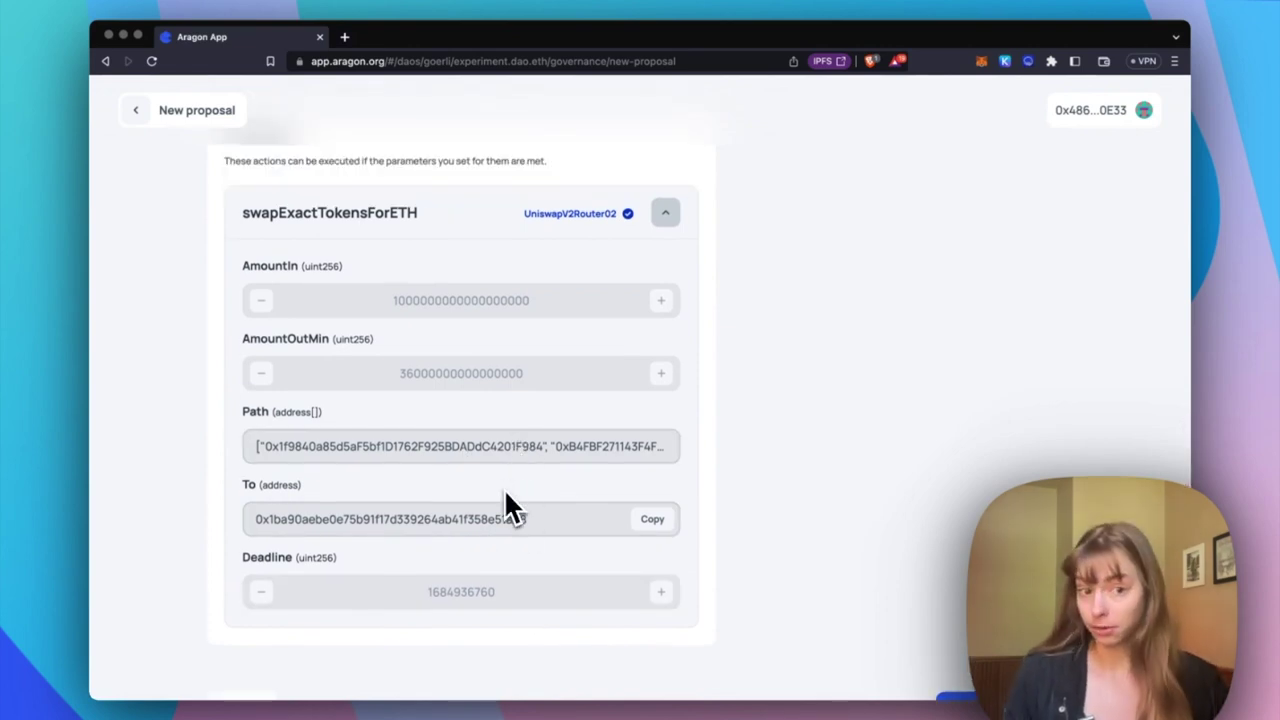
pyautogui.scroll(-1, 507, 505)
pyautogui.scroll(4, 507, 505)
pyautogui.scroll(2, 507, 505)
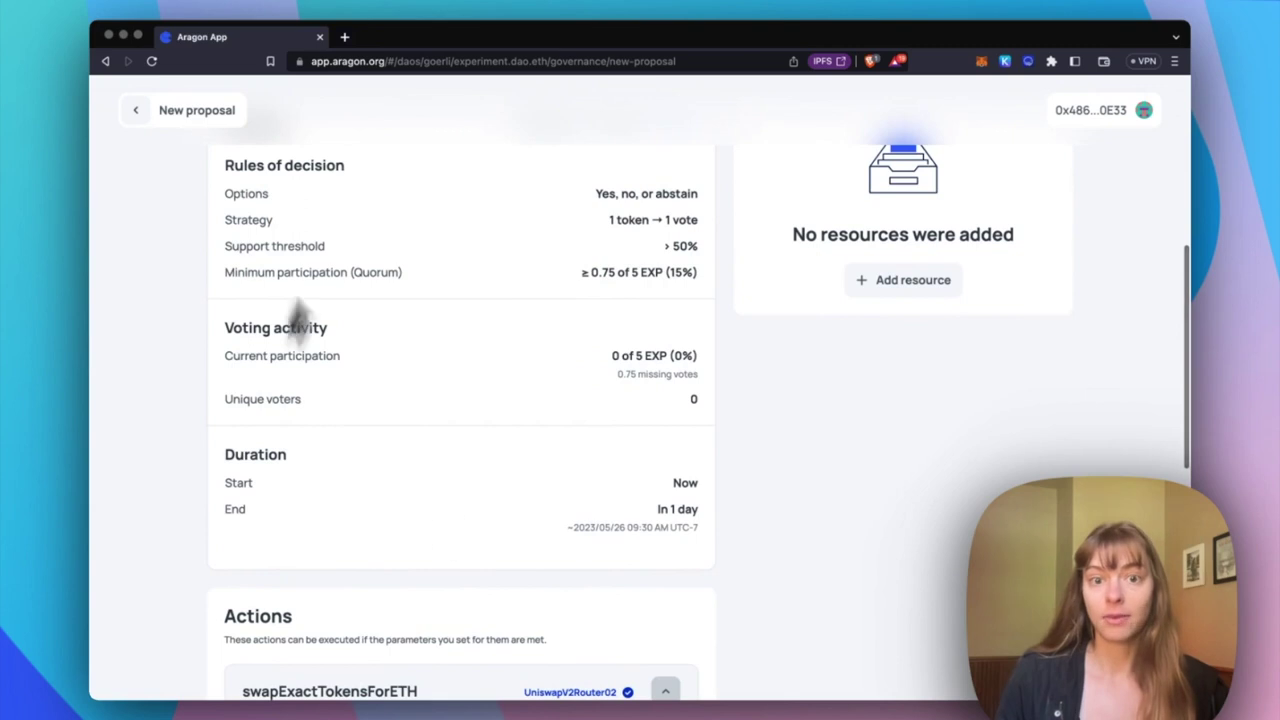
pyautogui.scroll(1, 534, 434)
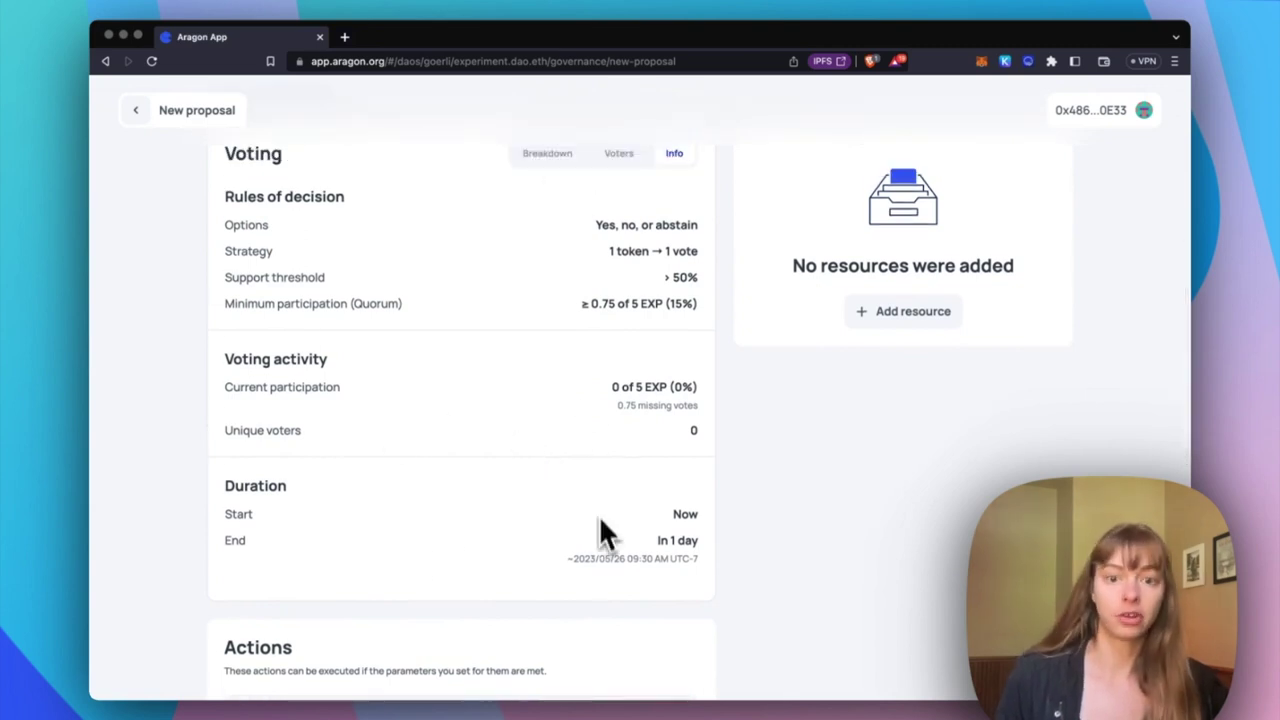
pyautogui.scroll(-1, 631, 490)
pyautogui.scroll(-3, 631, 490)
pyautogui.scroll(-5, 631, 490)
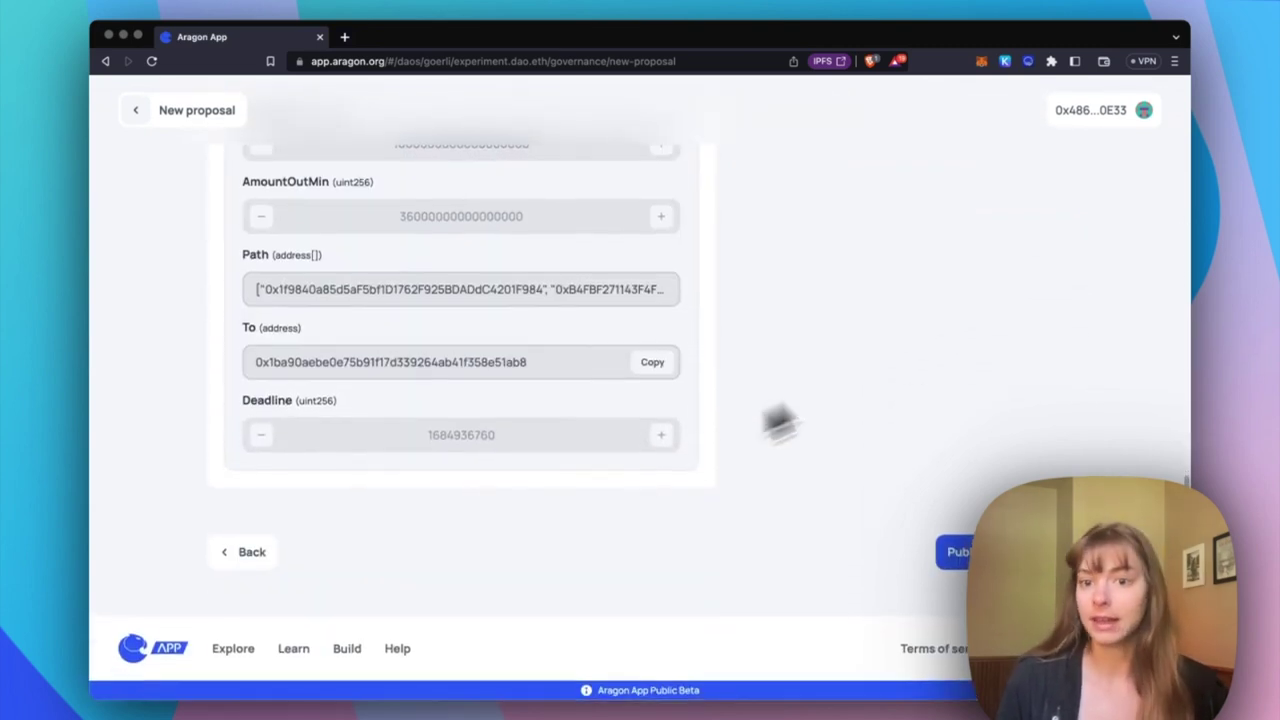